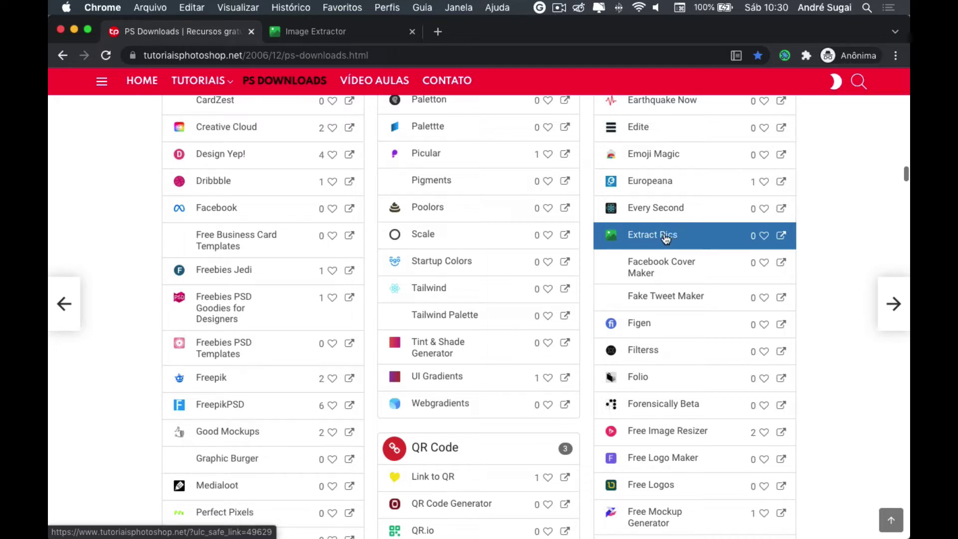
Step: Look through the resource categories on the PS Downloads page, including the entries around Extract Pics
{"action": "scroll", "coordinate": [674, 241], "scroll_direction": "up", "scroll_amount": 1}
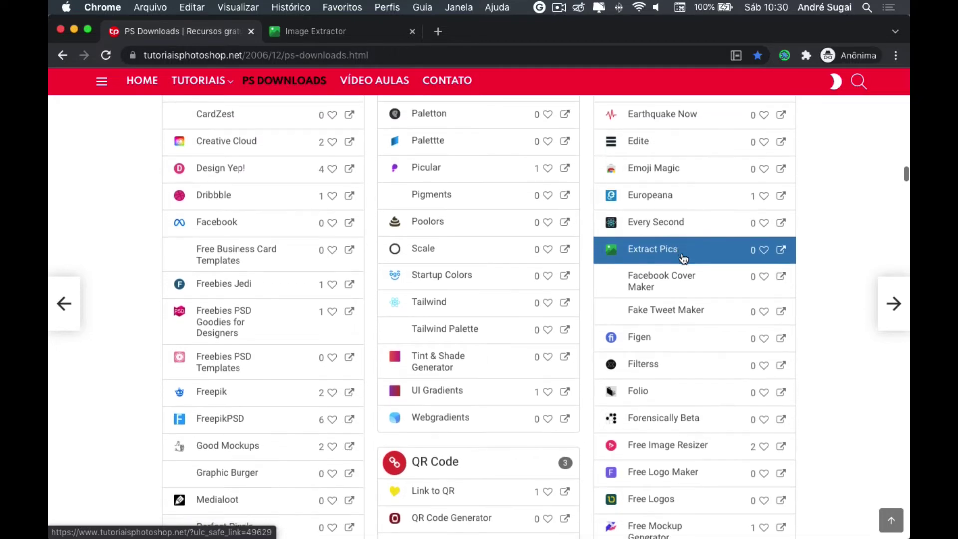
{"action": "scroll", "coordinate": [677, 243], "scroll_direction": "down", "scroll_amount": 1}
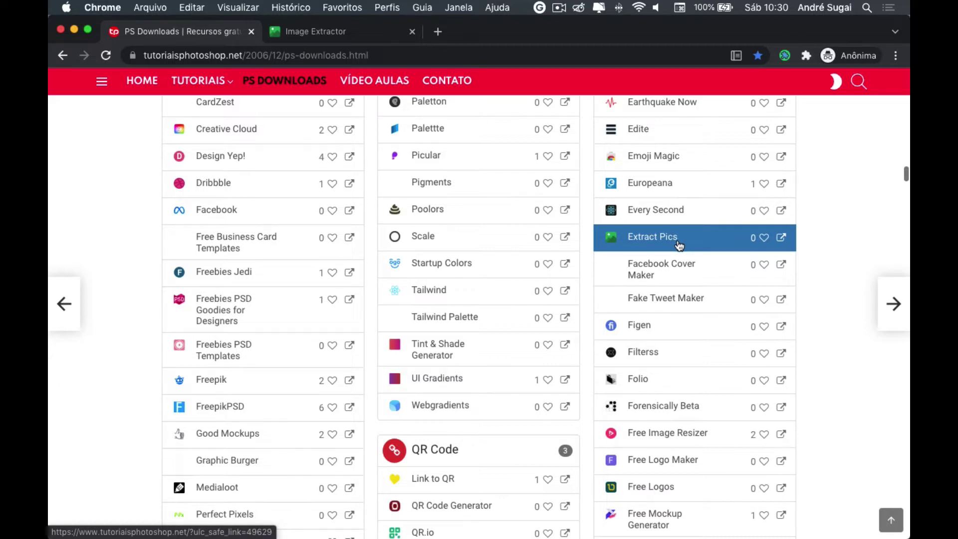
{"action": "scroll", "coordinate": [679, 245], "scroll_direction": "up", "scroll_amount": 15}
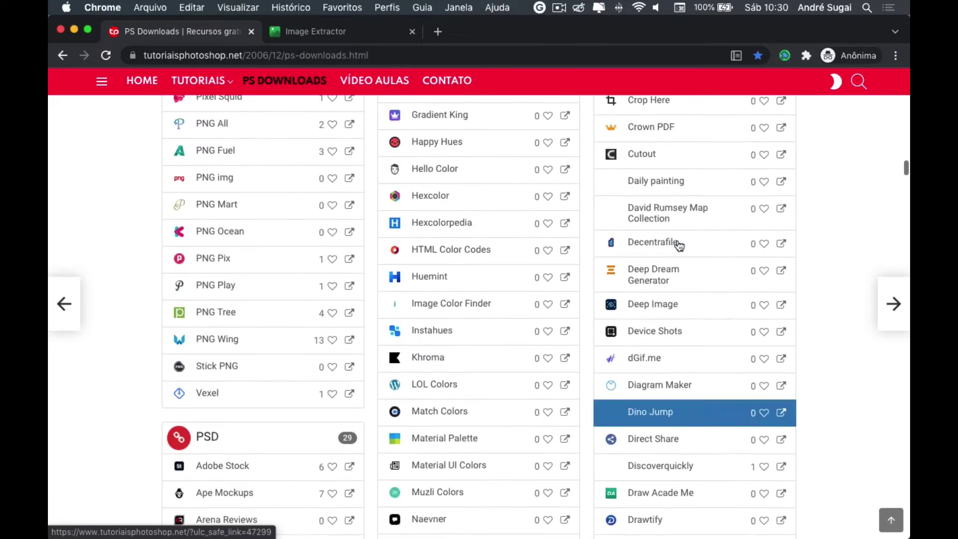
{"action": "scroll", "coordinate": [679, 244], "scroll_direction": "up", "scroll_amount": 15}
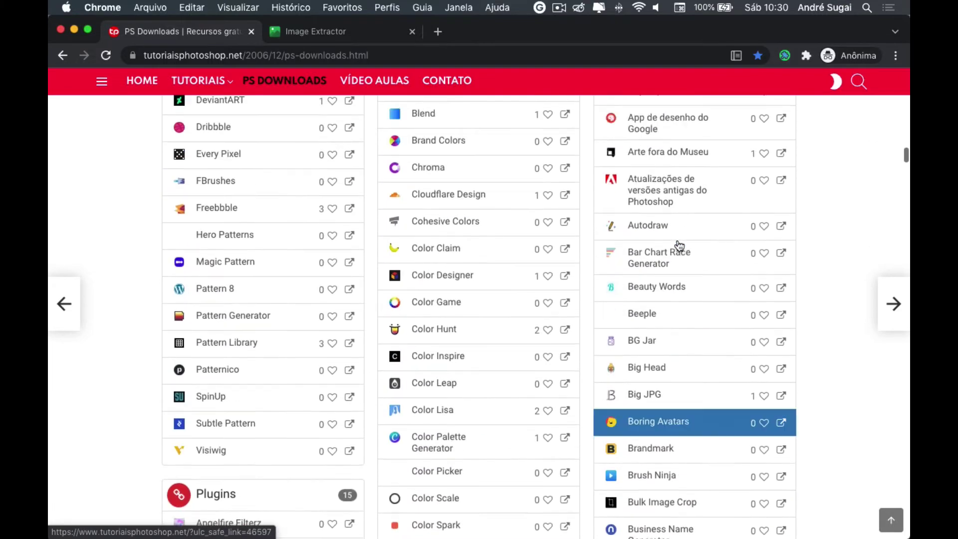
{"action": "scroll", "coordinate": [680, 244], "scroll_direction": "up", "scroll_amount": 15}
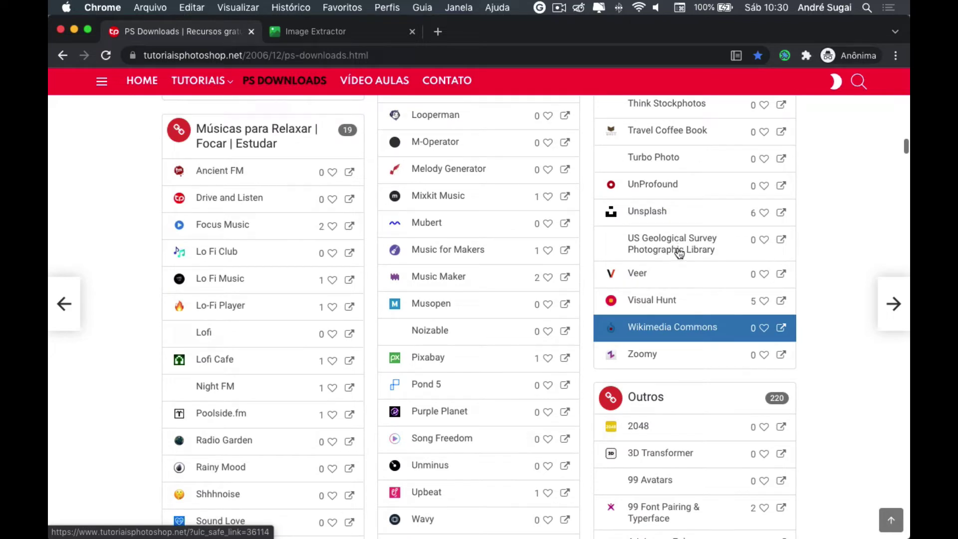
{"action": "scroll", "coordinate": [655, 252], "scroll_direction": "up", "scroll_amount": 3}
{"action": "scroll", "coordinate": [655, 252], "scroll_direction": "up", "scroll_amount": 15}
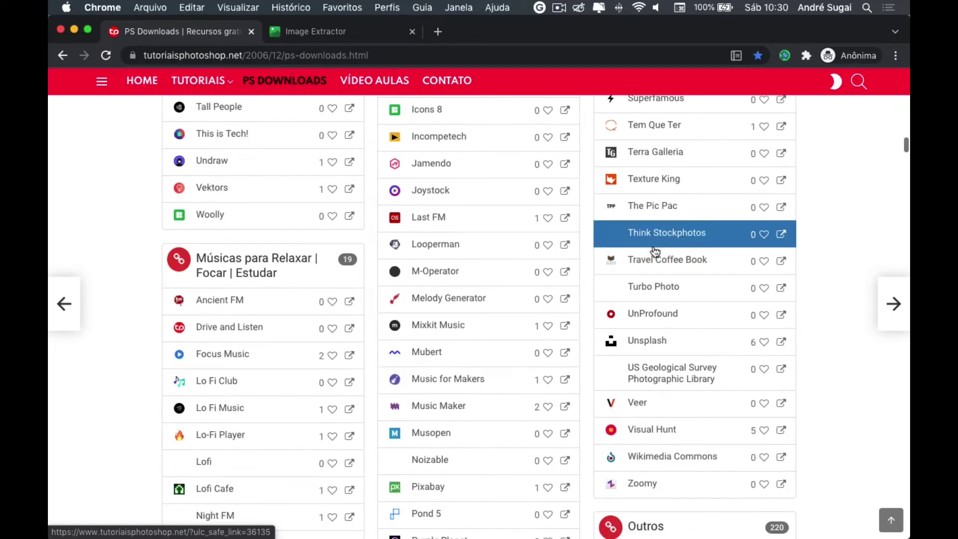
{"action": "scroll", "coordinate": [655, 250], "scroll_direction": "up", "scroll_amount": 20}
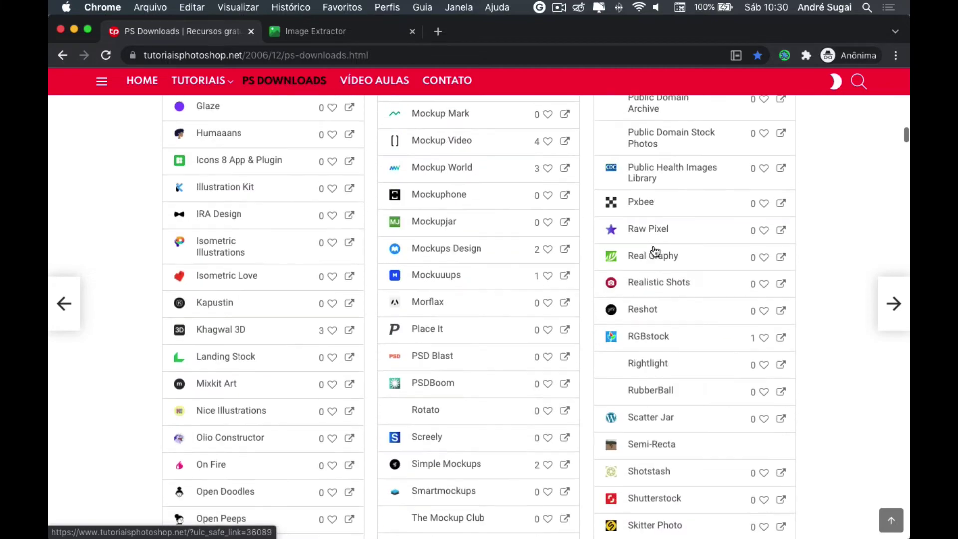
{"action": "scroll", "coordinate": [655, 251], "scroll_direction": "up", "scroll_amount": 20}
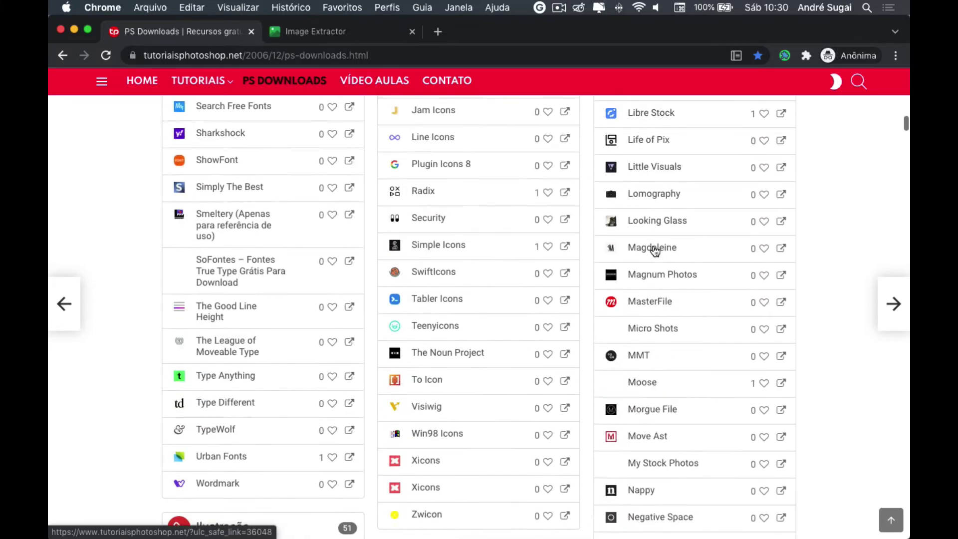
{"action": "scroll", "coordinate": [655, 251], "scroll_direction": "up", "scroll_amount": 20}
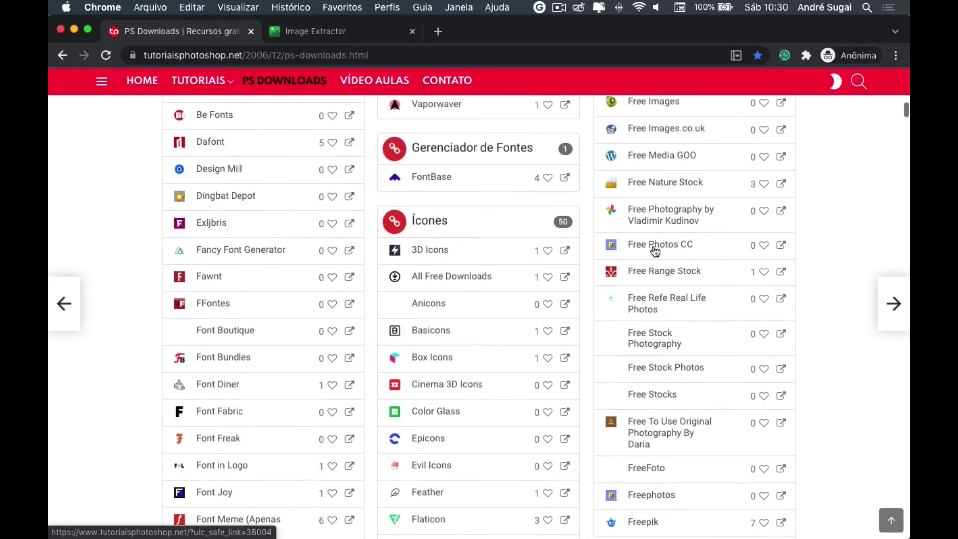
{"action": "scroll", "coordinate": [656, 250], "scroll_direction": "up", "scroll_amount": 15}
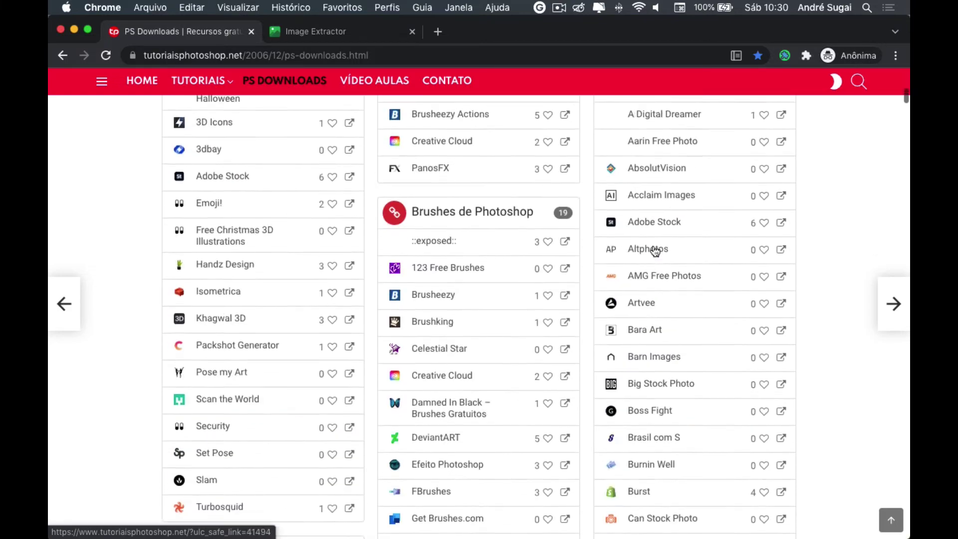
{"action": "scroll", "coordinate": [654, 248], "scroll_direction": "down", "scroll_amount": 5}
{"action": "scroll", "coordinate": [654, 247], "scroll_direction": "down", "scroll_amount": 20}
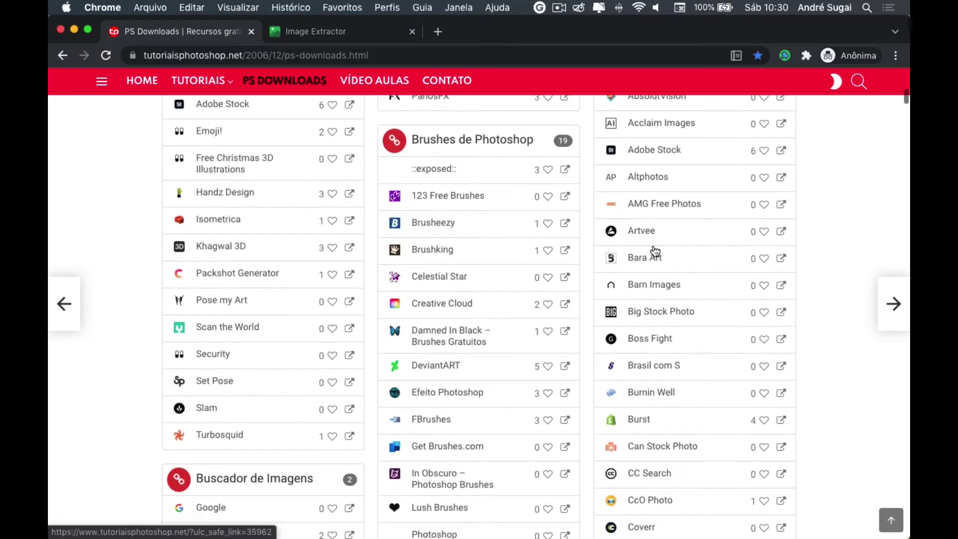
{"action": "scroll", "coordinate": [656, 250], "scroll_direction": "down", "scroll_amount": 20}
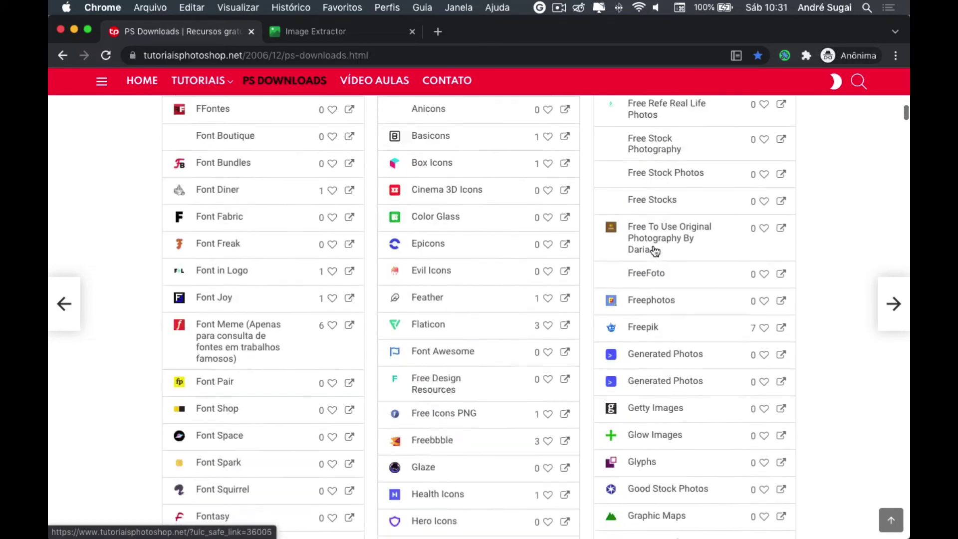
{"action": "scroll", "coordinate": [653, 250], "scroll_direction": "down", "scroll_amount": 3}
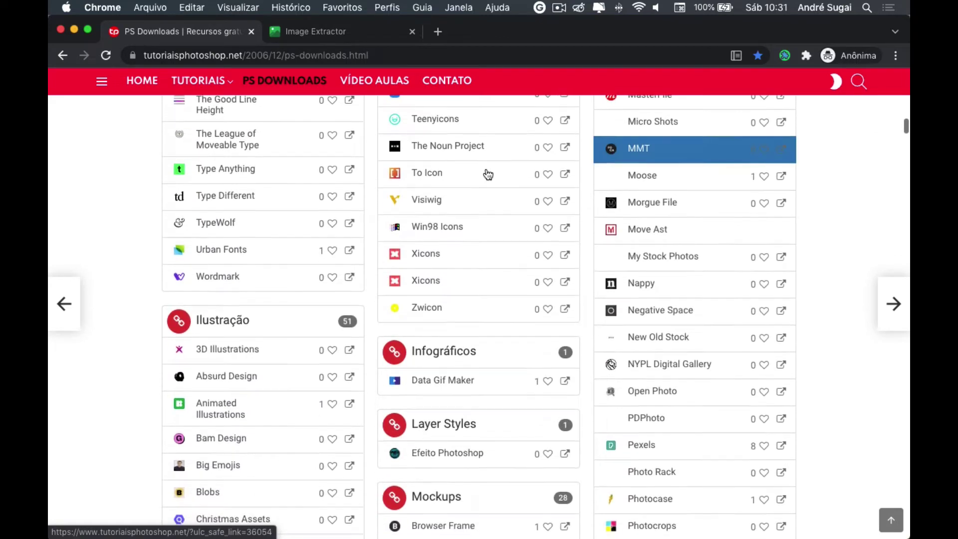
Step: Switch to the already open Image Extractor page and bring up its URL entry area
{"action": "left_click", "coordinate": [333, 32]}
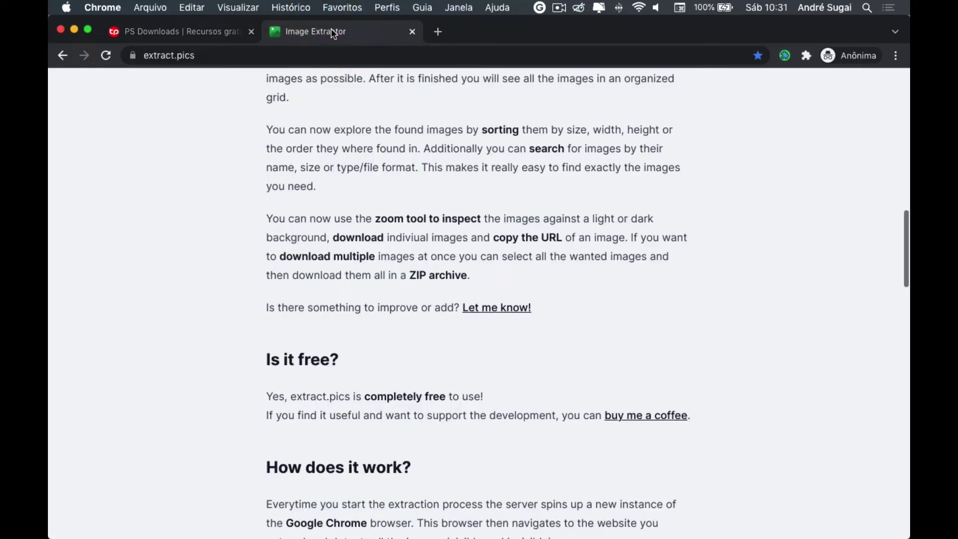
{"action": "scroll", "coordinate": [211, 139], "scroll_direction": "up", "scroll_amount": 10}
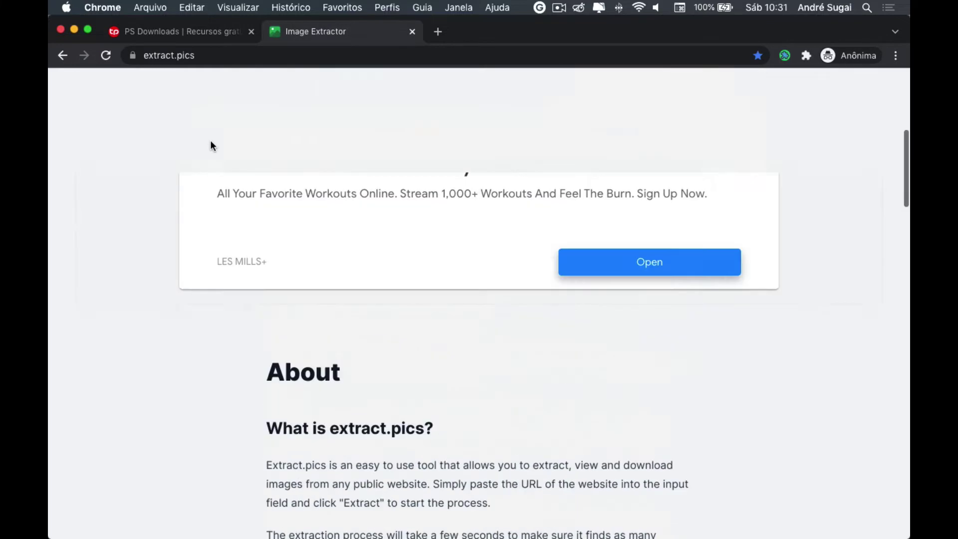
{"action": "scroll", "coordinate": [211, 146], "scroll_direction": "up", "scroll_amount": 10}
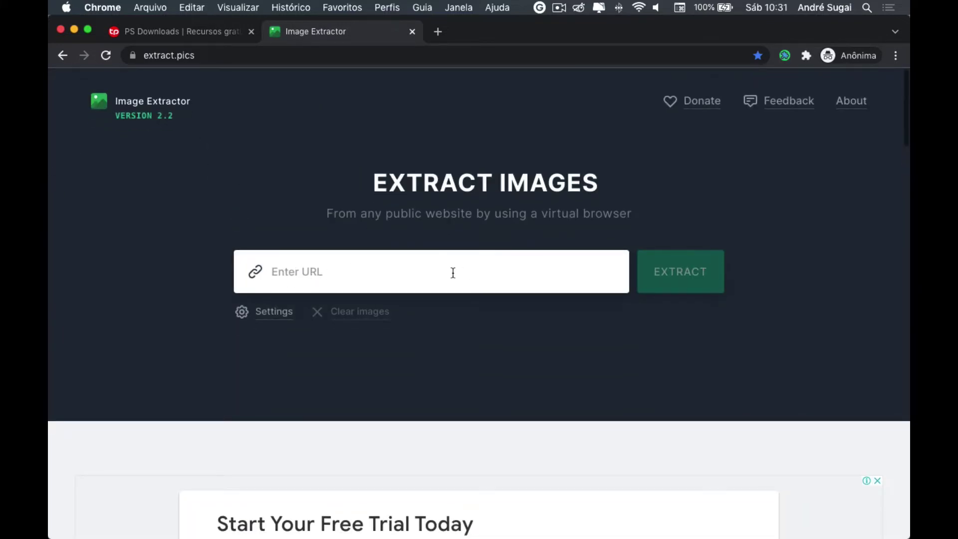
Step: Review the Image Extractor's general settings and read through its About and help sections
{"action": "left_click", "coordinate": [266, 313]}
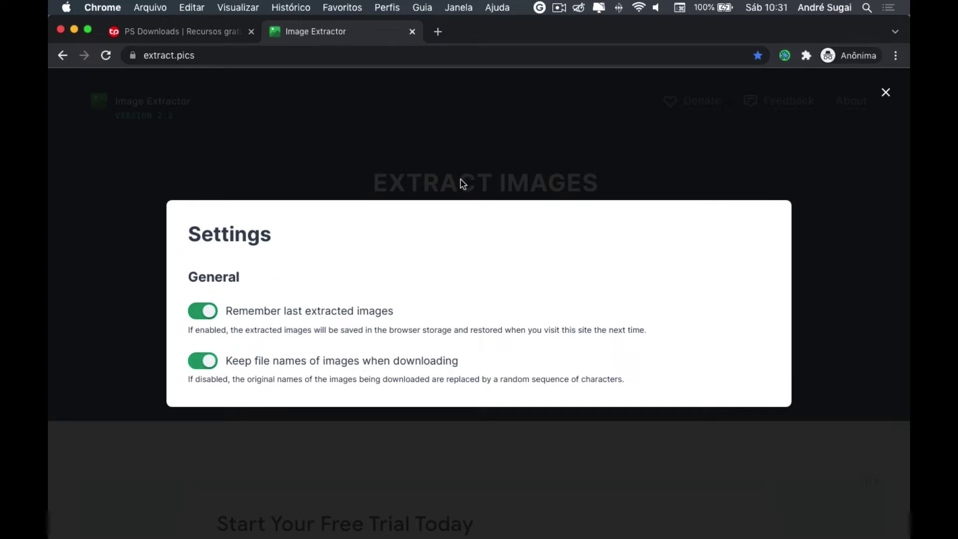
{"action": "left_click", "coordinate": [887, 93]}
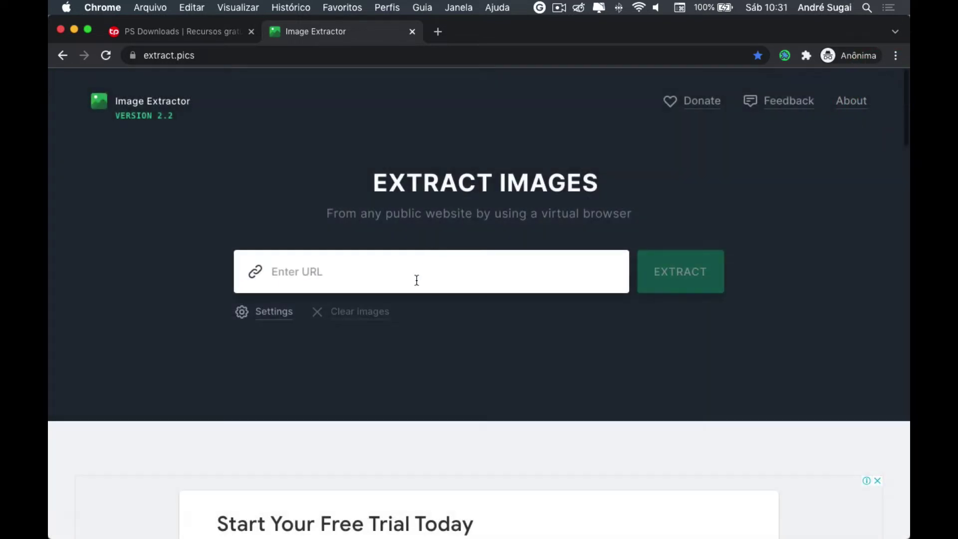
{"action": "scroll", "coordinate": [416, 282], "scroll_direction": "down", "scroll_amount": 8}
{"action": "scroll", "coordinate": [418, 286], "scroll_direction": "down", "scroll_amount": 15}
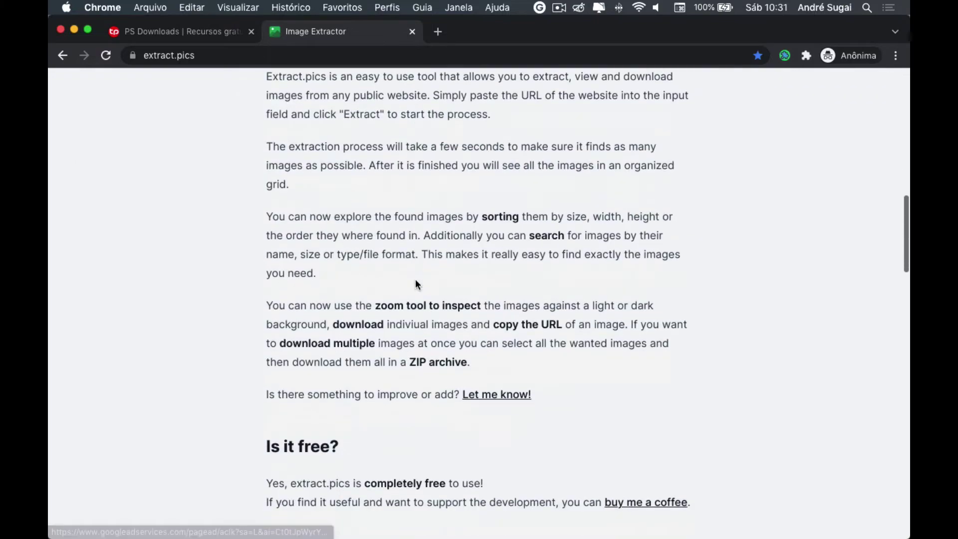
{"action": "scroll", "coordinate": [418, 285], "scroll_direction": "down", "scroll_amount": 14}
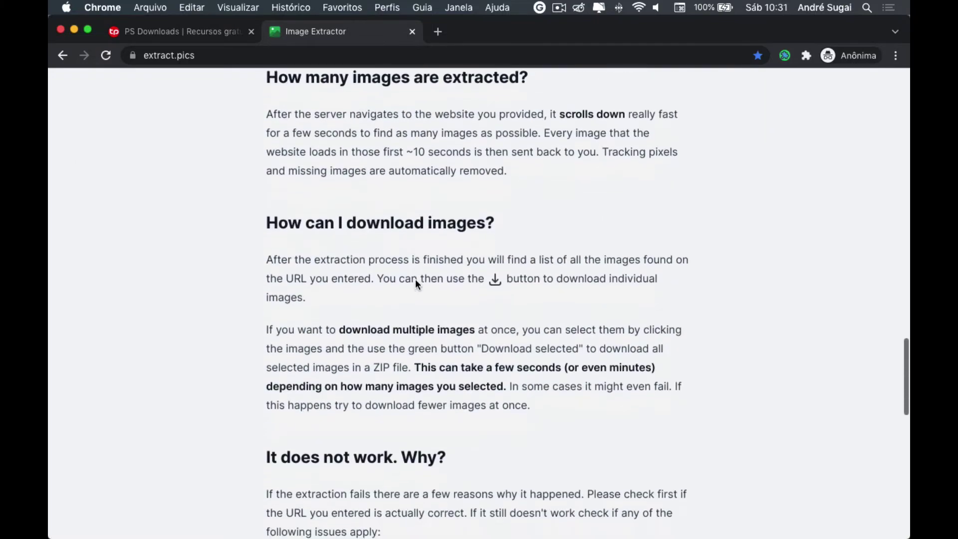
{"action": "scroll", "coordinate": [416, 280], "scroll_direction": "down", "scroll_amount": 8}
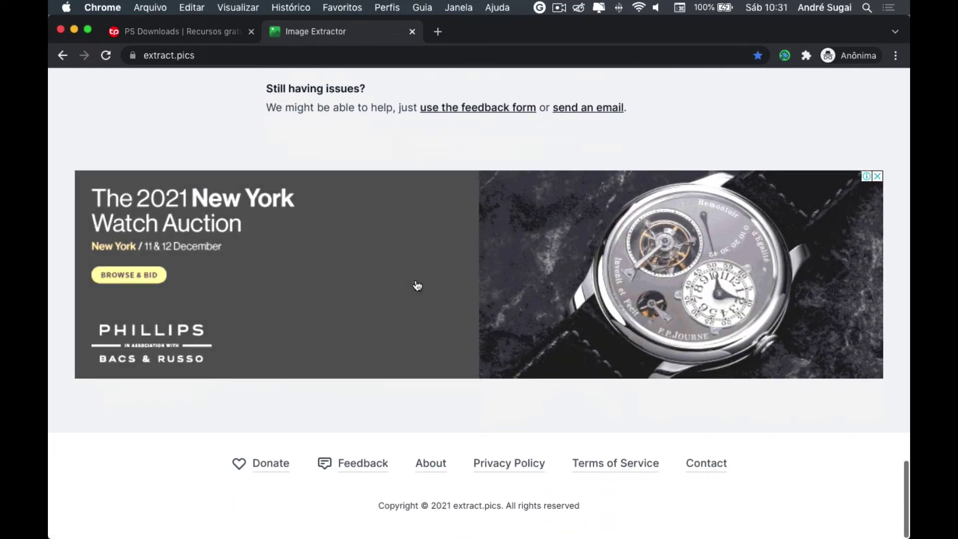
{"action": "scroll", "coordinate": [417, 282], "scroll_direction": "up", "scroll_amount": 20}
{"action": "scroll", "coordinate": [417, 285], "scroll_direction": "up", "scroll_amount": 15}
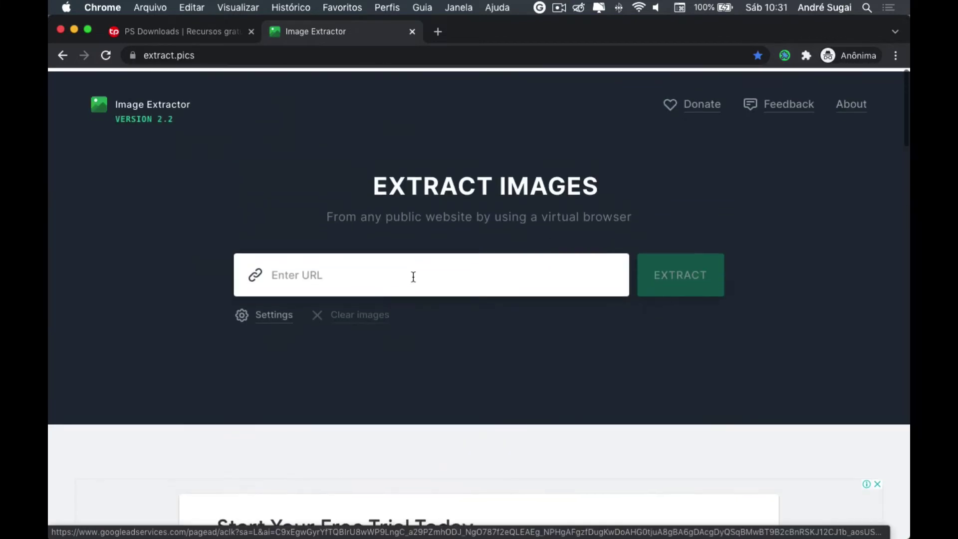
{"action": "left_click", "coordinate": [319, 272]}
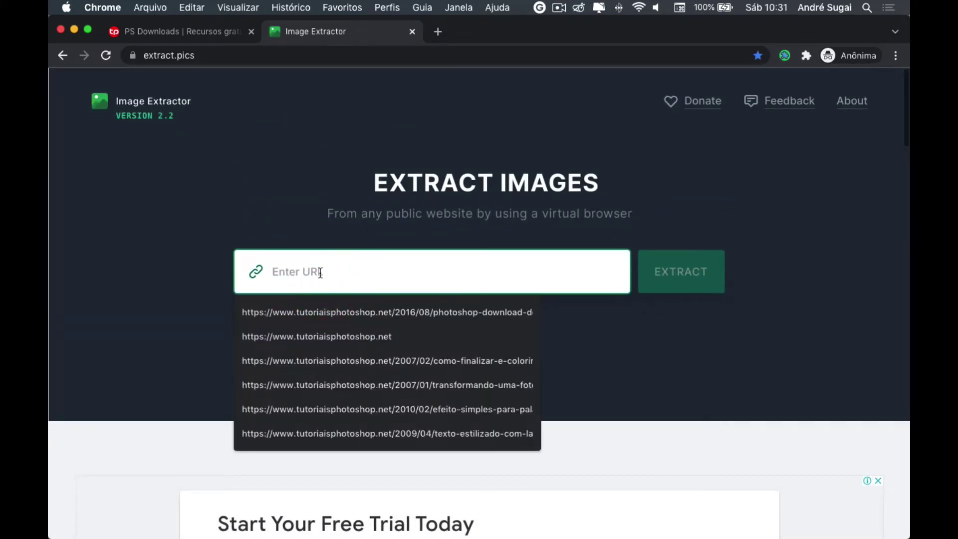
{"action": "left_click", "coordinate": [326, 339]}
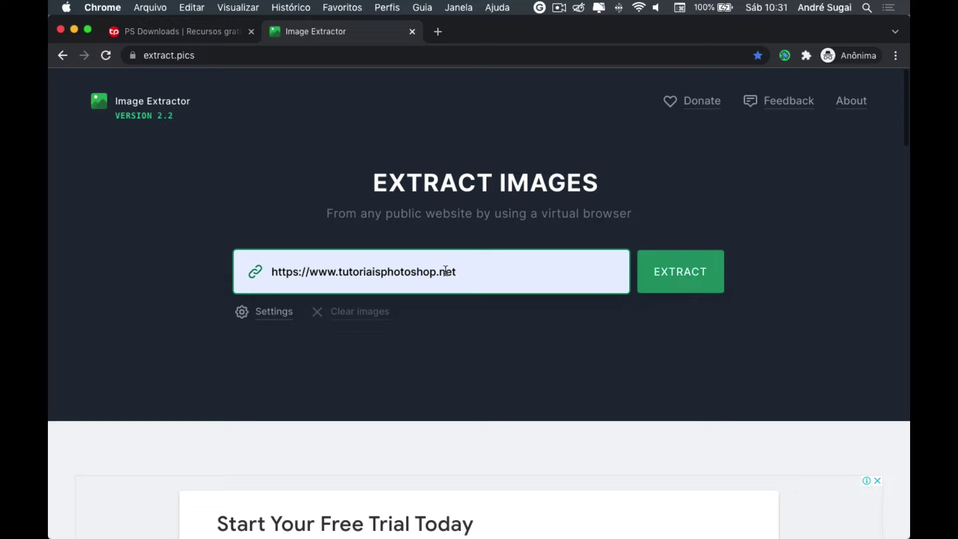
{"action": "left_click", "coordinate": [675, 277]}
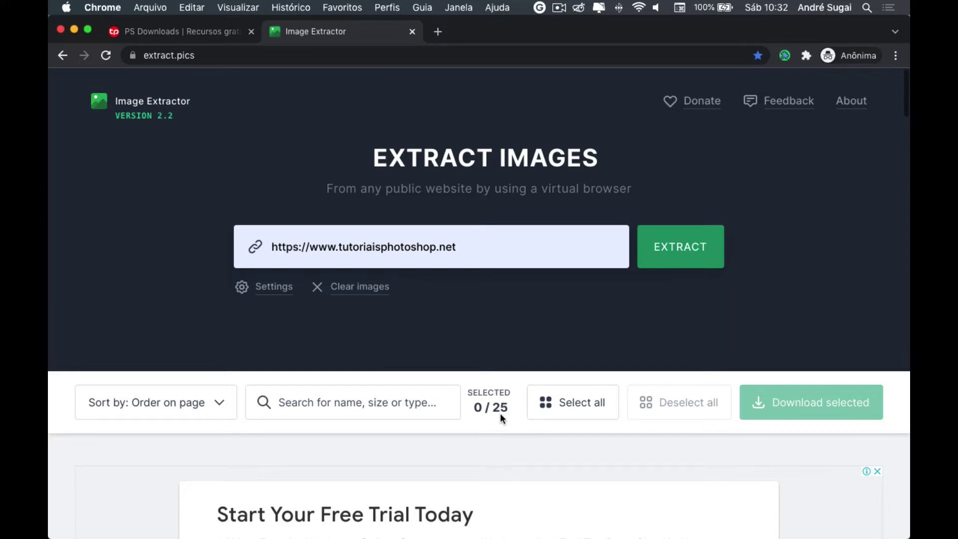
Step: Examine the first rows of extracted images, with their dimensions, file types and names
{"action": "scroll", "coordinate": [500, 412], "scroll_direction": "down", "scroll_amount": 3}
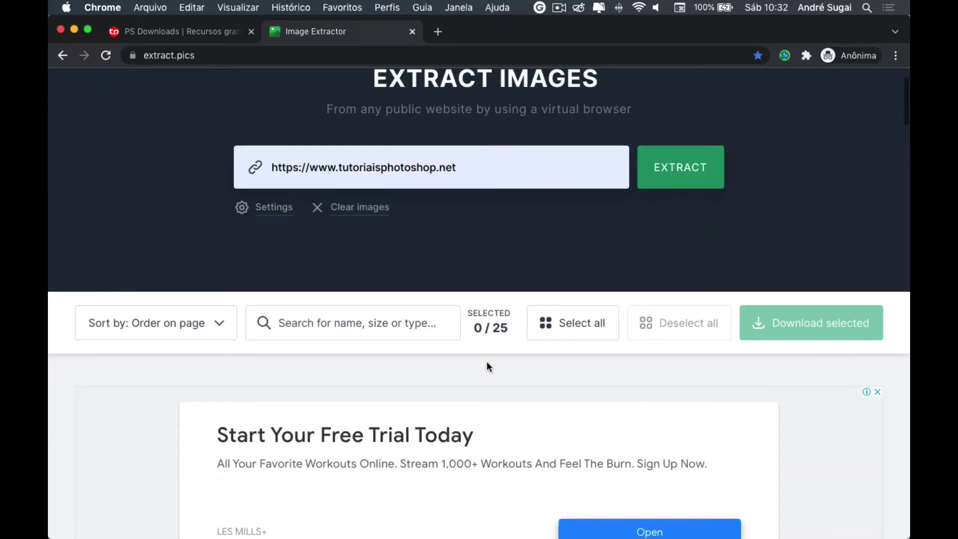
{"action": "scroll", "coordinate": [150, 386], "scroll_direction": "down", "scroll_amount": 10}
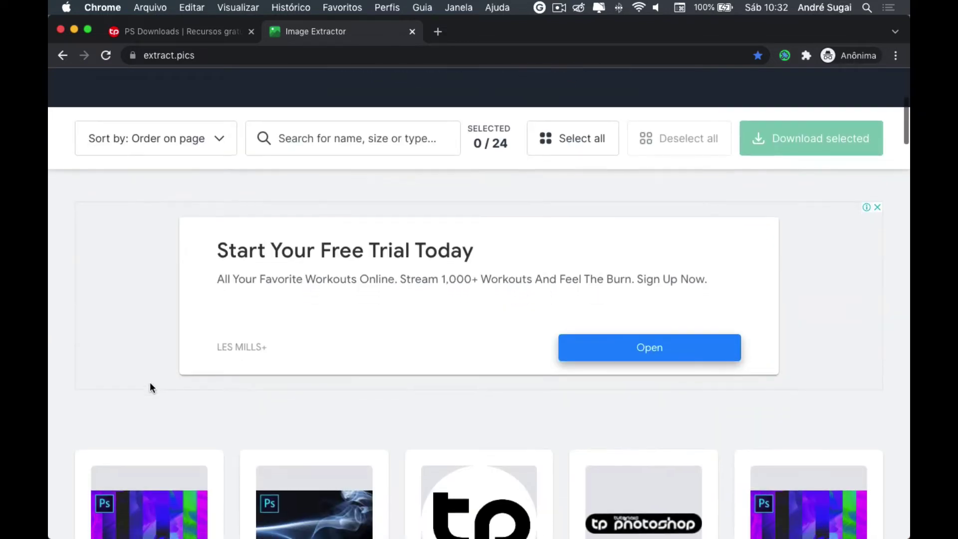
{"action": "scroll", "coordinate": [151, 388], "scroll_direction": "down", "scroll_amount": 2}
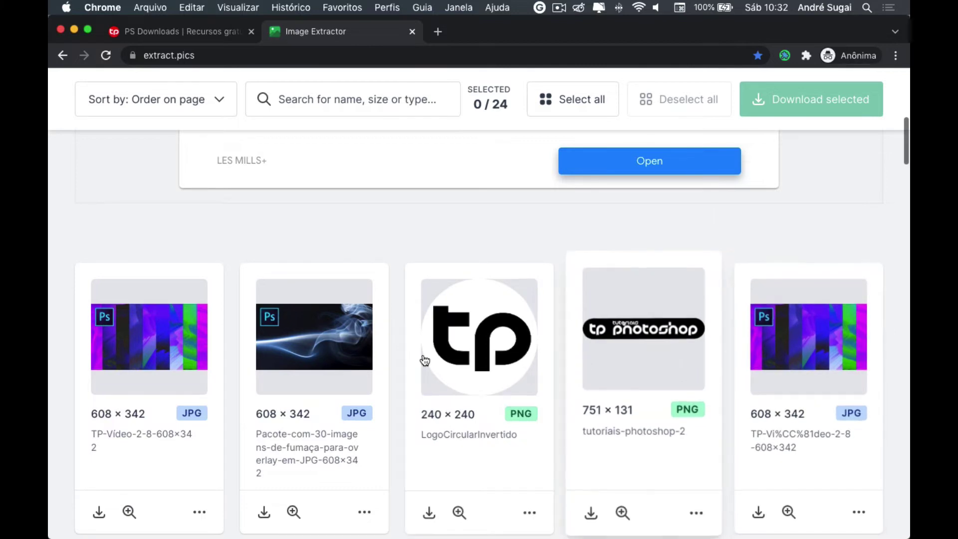
{"action": "scroll", "coordinate": [149, 348], "scroll_direction": "down", "scroll_amount": 9}
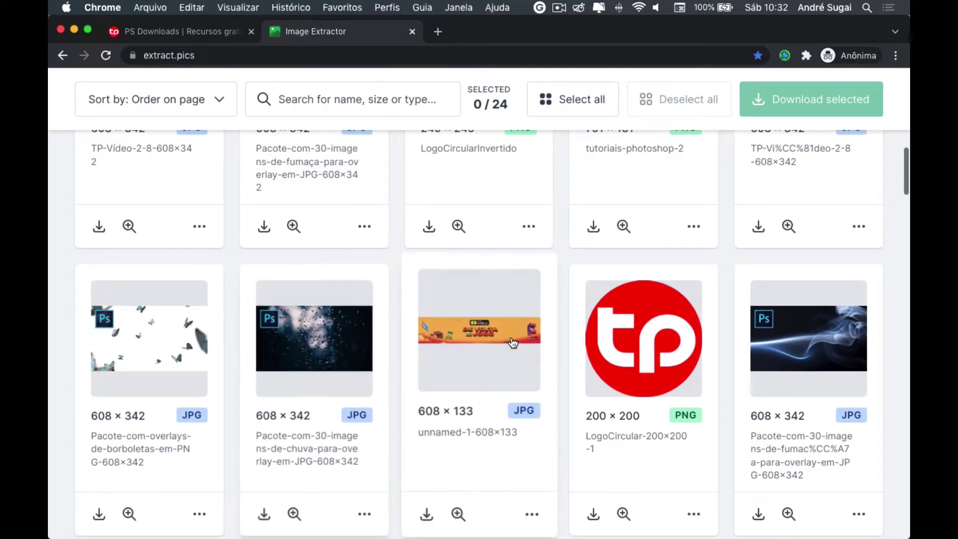
{"action": "scroll", "coordinate": [702, 339], "scroll_direction": "down", "scroll_amount": 3}
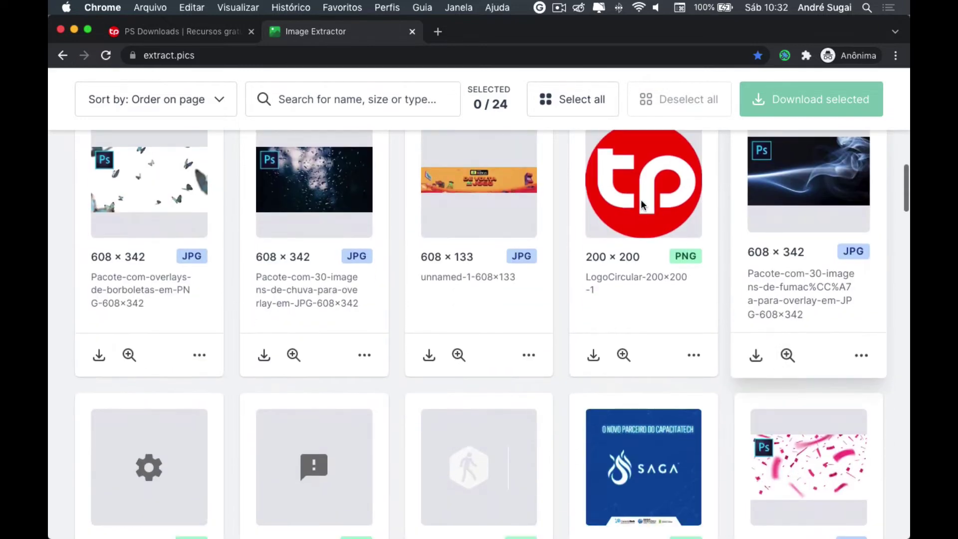
{"action": "scroll", "coordinate": [636, 251], "scroll_direction": "up", "scroll_amount": 2}
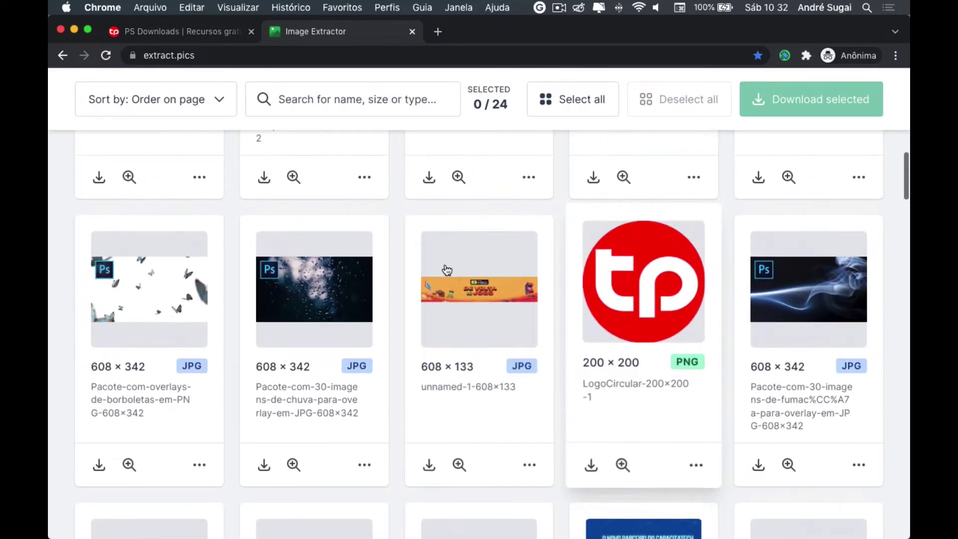
Step: Try selecting the rain overlay image and the whole set of extracted images, and clear the selection
{"action": "left_click", "coordinate": [327, 292]}
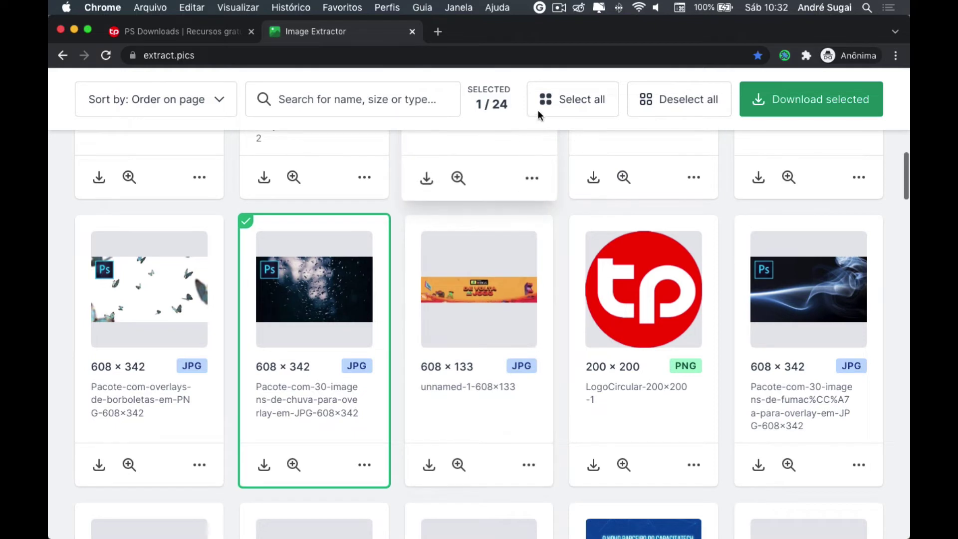
{"action": "left_click", "coordinate": [567, 100]}
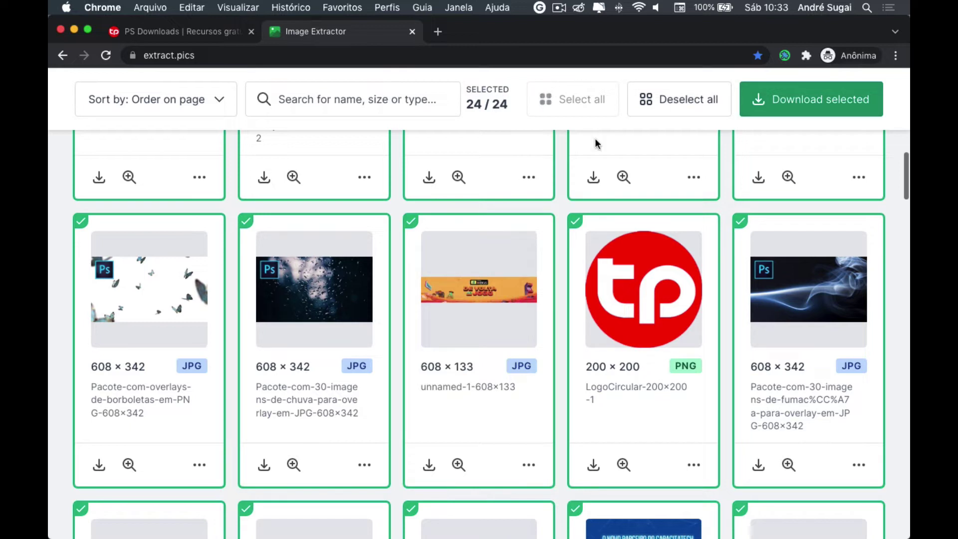
{"action": "left_click", "coordinate": [668, 101]}
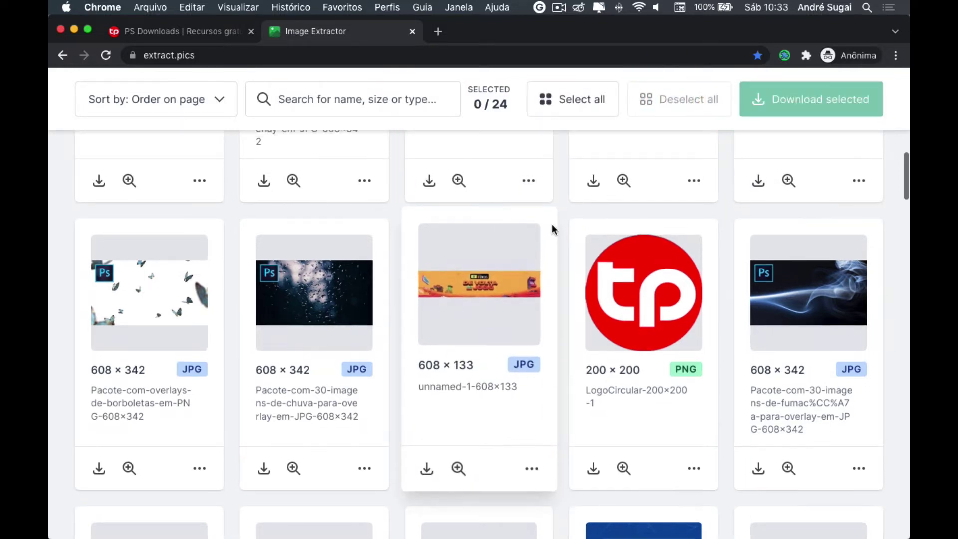
Step: Look through the whole grid of extracted images, including the embedded SVG files in the last rows
{"action": "scroll", "coordinate": [553, 228], "scroll_direction": "up", "scroll_amount": 2}
{"action": "scroll", "coordinate": [552, 229], "scroll_direction": "down", "scroll_amount": 6}
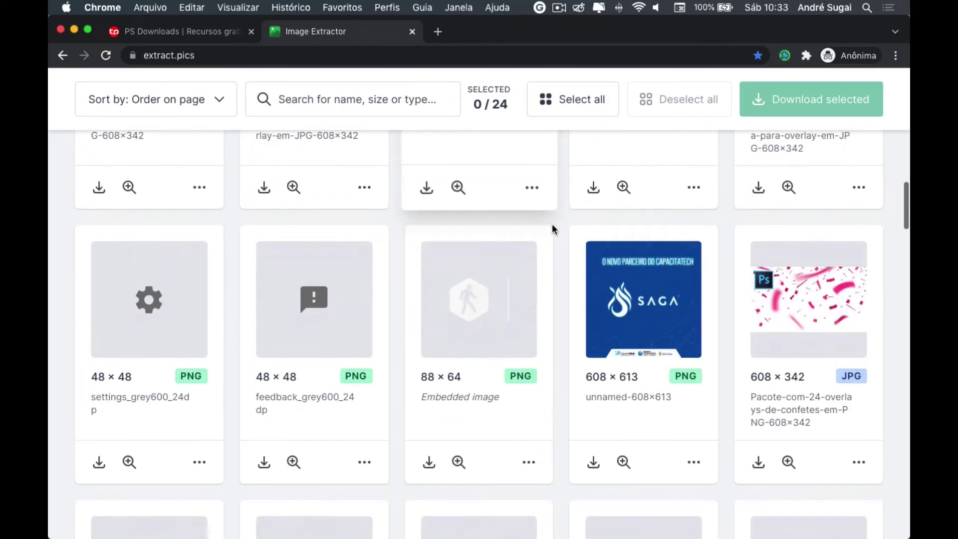
{"action": "scroll", "coordinate": [553, 228], "scroll_direction": "down", "scroll_amount": 6}
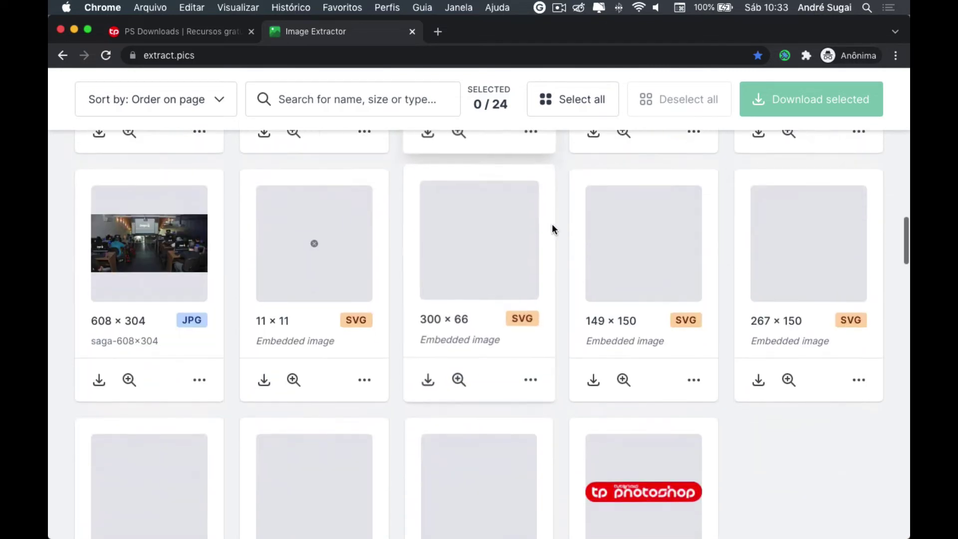
{"action": "scroll", "coordinate": [553, 229], "scroll_direction": "down", "scroll_amount": 6}
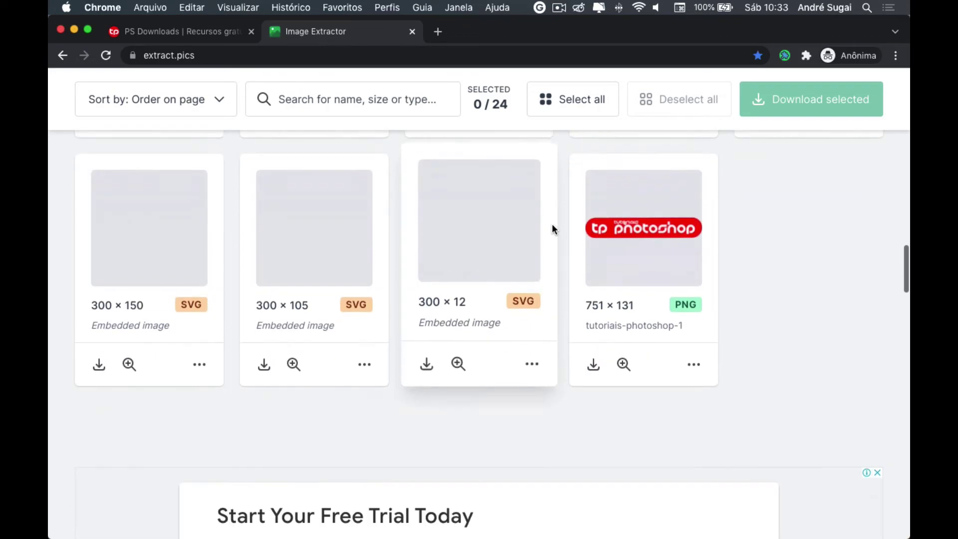
{"action": "scroll", "coordinate": [552, 229], "scroll_direction": "up", "scroll_amount": 15}
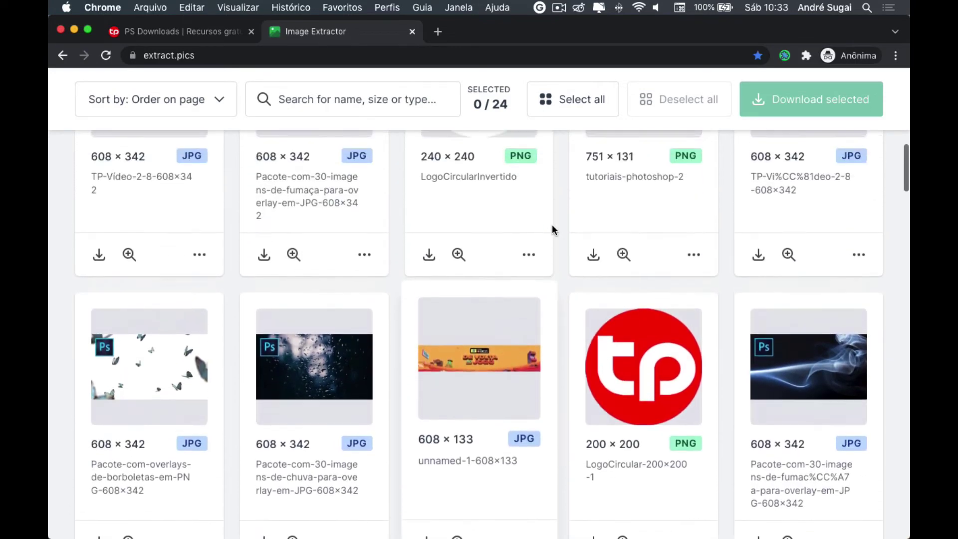
{"action": "scroll", "coordinate": [553, 229], "scroll_direction": "up", "scroll_amount": 5}
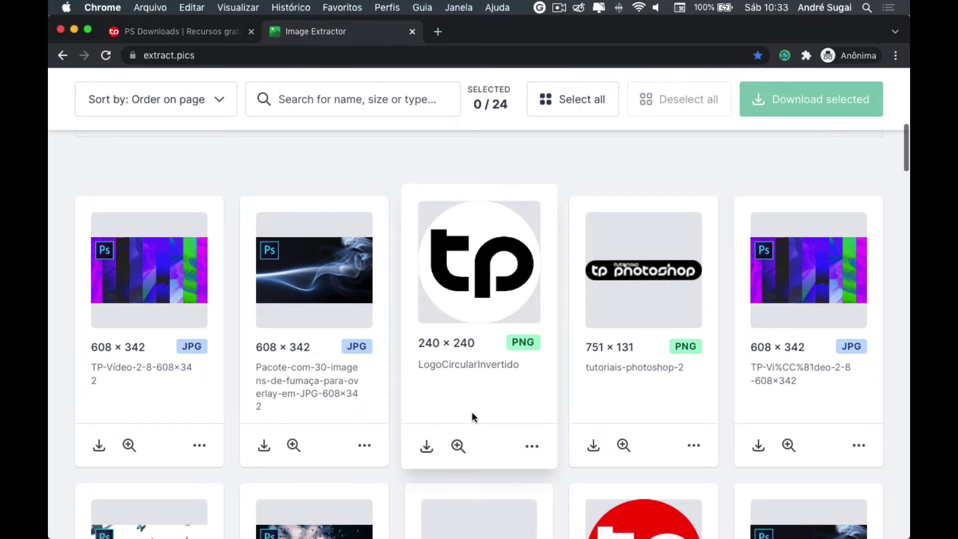
Step: Invert the background of the LogoCircularInvertido and tutoriais-photoshop-2 images, and check the circular logo in the enlarged preview
{"action": "left_click", "coordinate": [533, 452]}
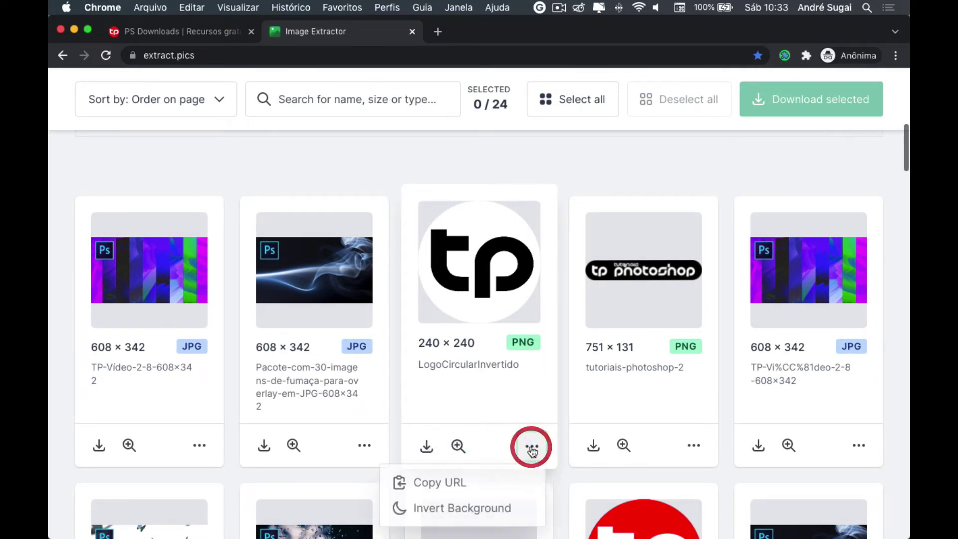
{"action": "scroll", "coordinate": [524, 445], "scroll_direction": "down", "scroll_amount": 1}
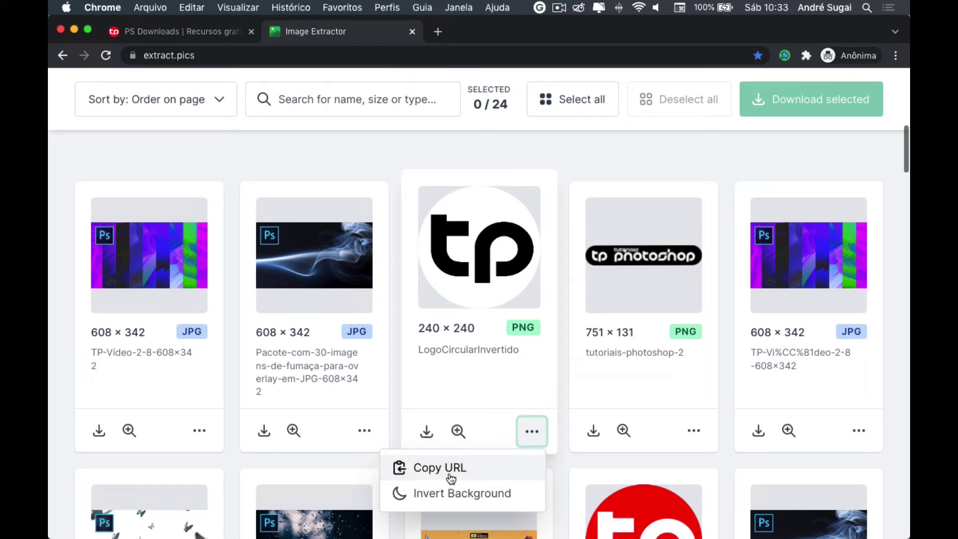
{"action": "left_click", "coordinate": [460, 495]}
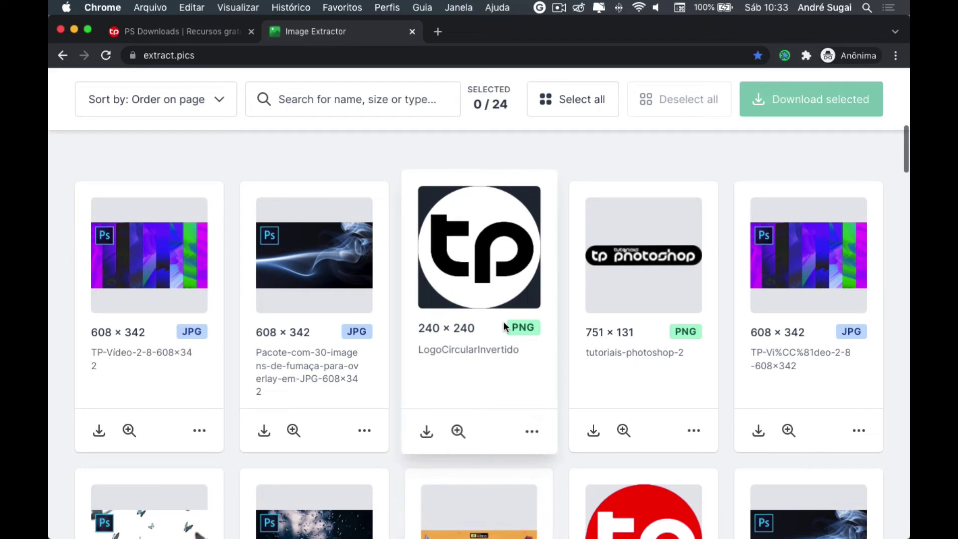
{"action": "left_click", "coordinate": [698, 430]}
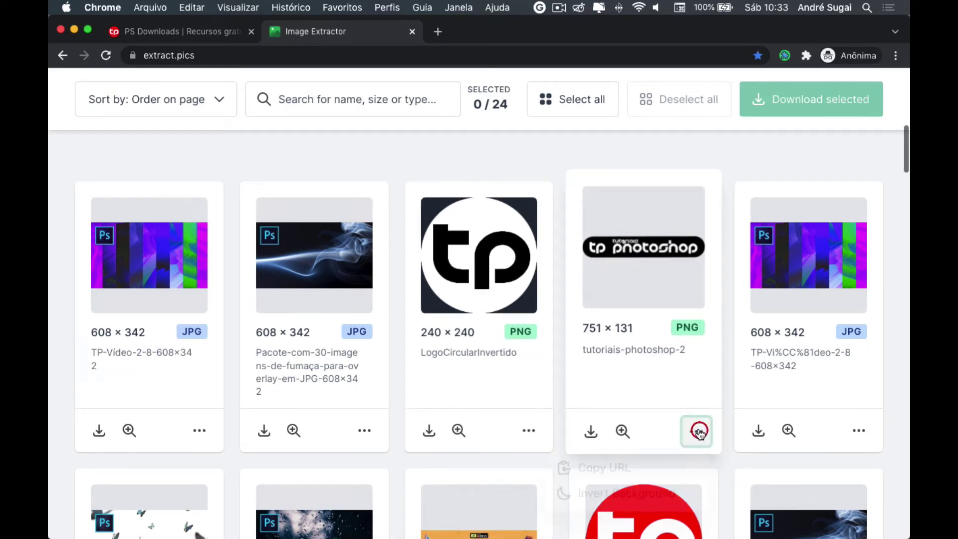
{"action": "left_click", "coordinate": [669, 494]}
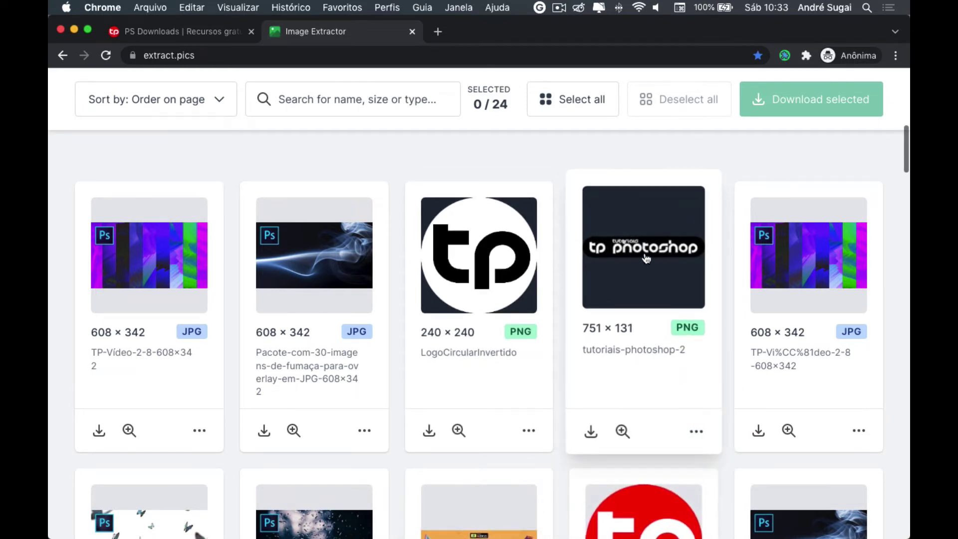
{"action": "left_click", "coordinate": [457, 432]}
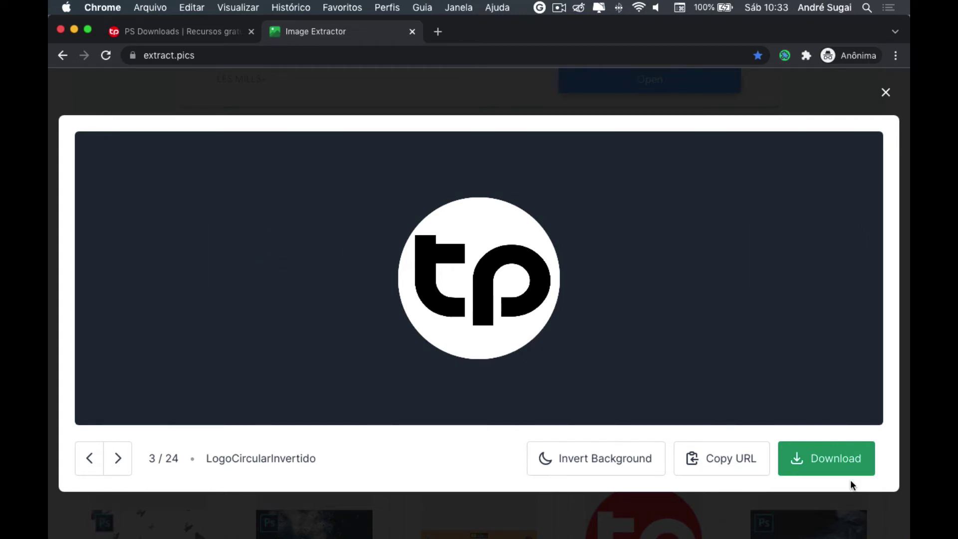
{"action": "left_click", "coordinate": [885, 94]}
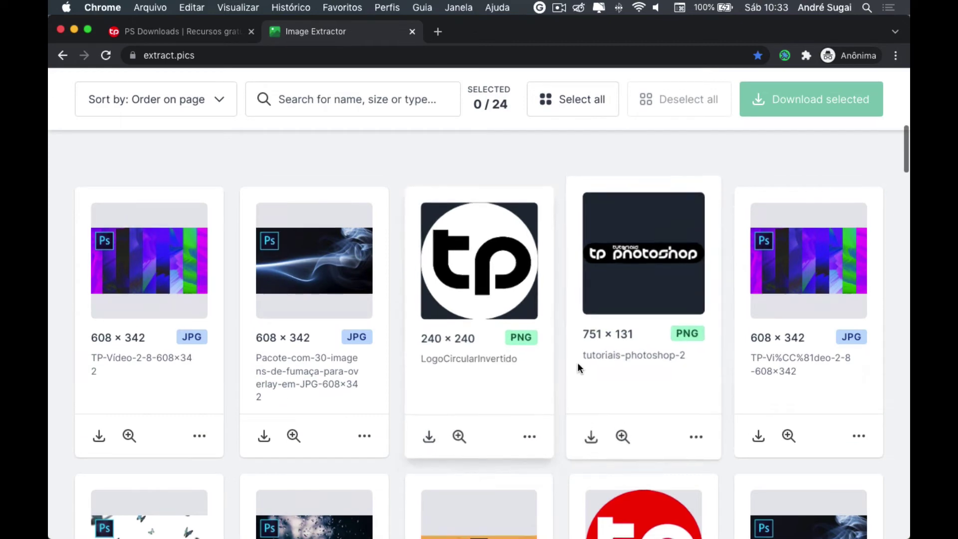
Step: Reverse the sort direction of the extracted images to upward while keeping them sorted by order on page
{"action": "scroll", "coordinate": [577, 362], "scroll_direction": "up", "scroll_amount": 10}
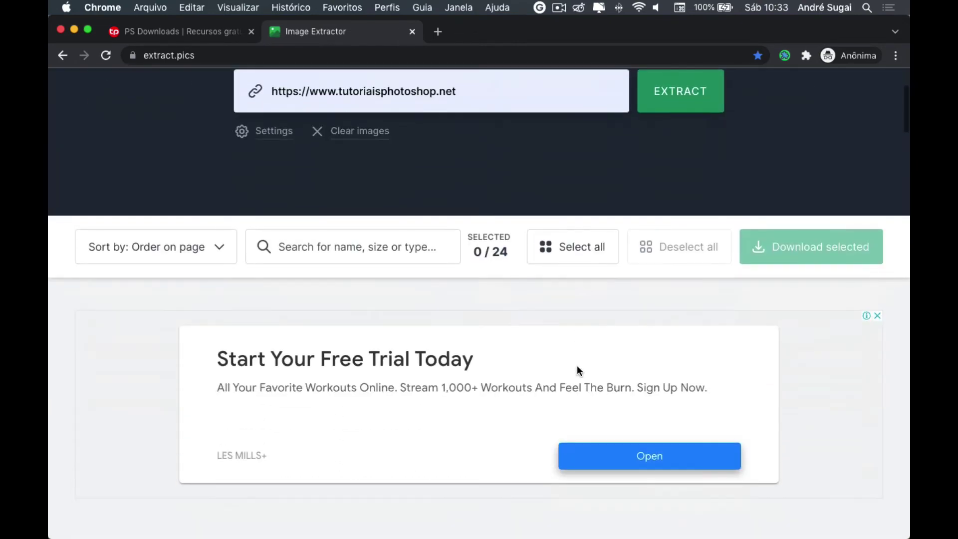
{"action": "scroll", "coordinate": [577, 370], "scroll_direction": "down", "scroll_amount": 3}
{"action": "left_click", "coordinate": [292, 182]}
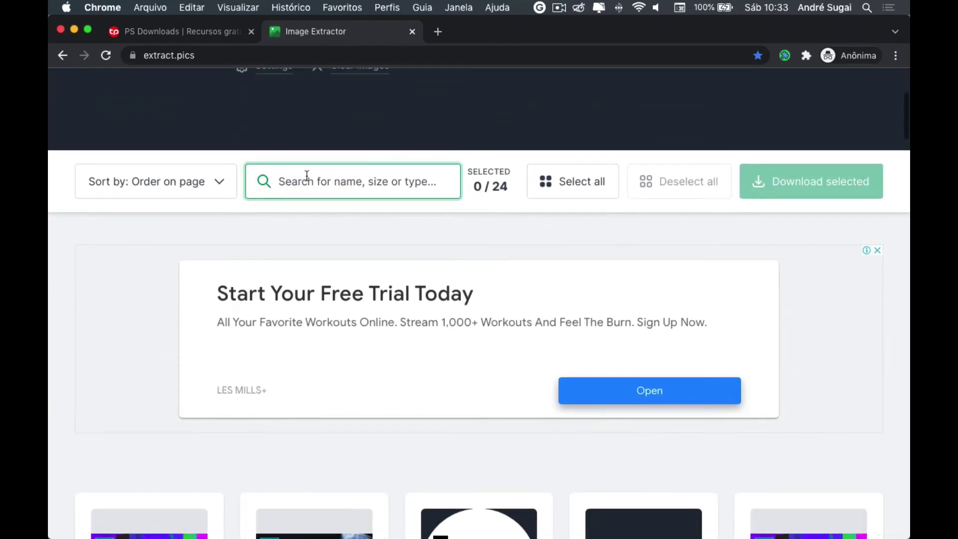
{"action": "left_click", "coordinate": [205, 182]}
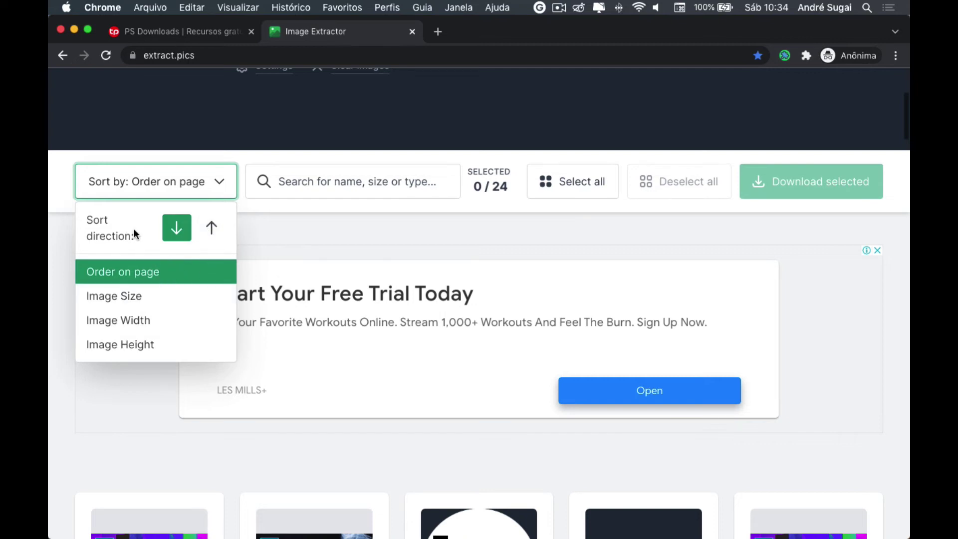
{"action": "left_click", "coordinate": [211, 227]}
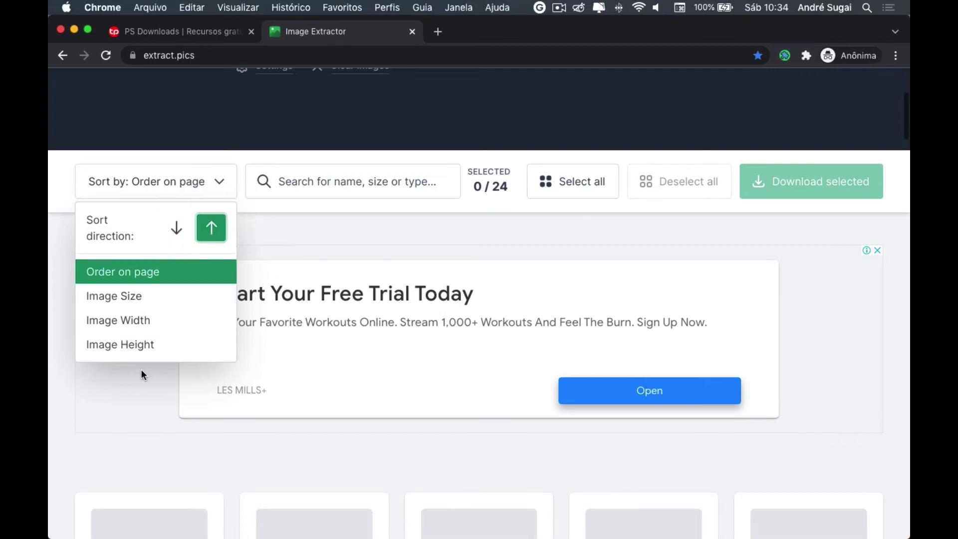
{"action": "scroll", "coordinate": [119, 388], "scroll_direction": "down", "scroll_amount": 4}
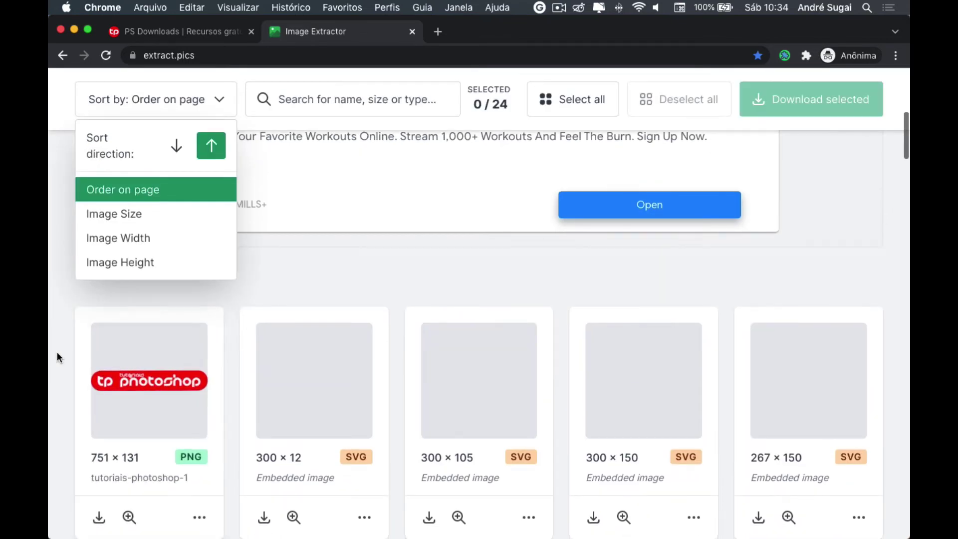
{"action": "scroll", "coordinate": [59, 406], "scroll_direction": "down", "scroll_amount": 3}
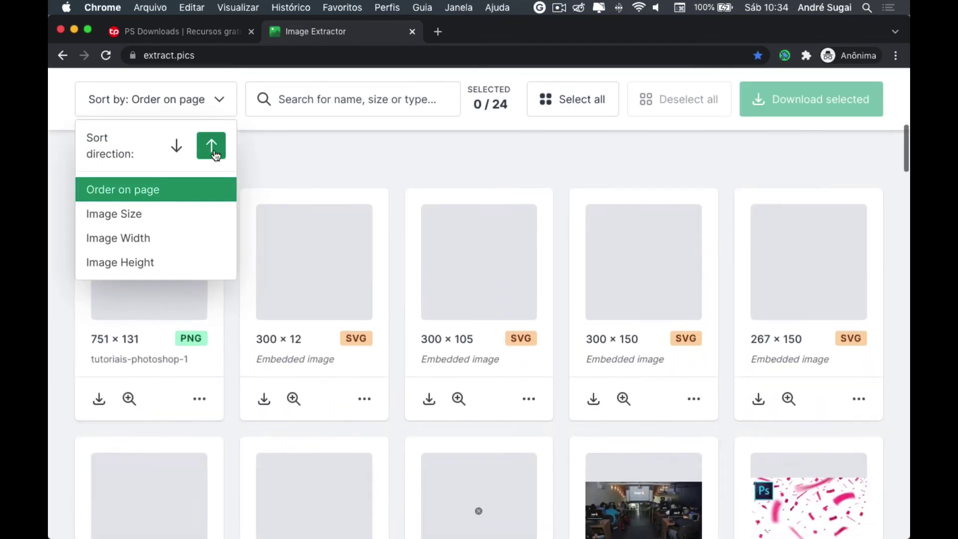
{"action": "left_click", "coordinate": [226, 107]}
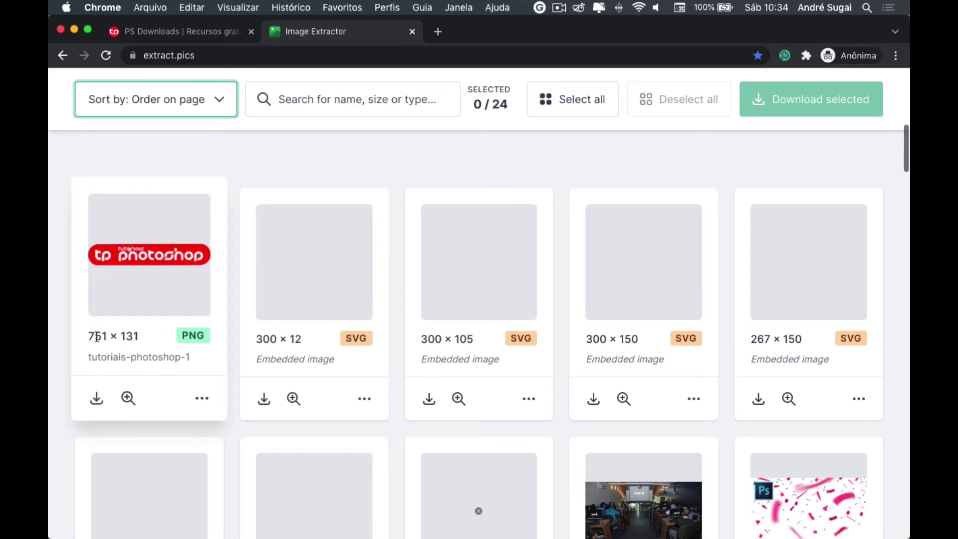
Step: Examine the reordered images through to the last row and skim the About and help text down to the footer
{"action": "scroll", "coordinate": [317, 375], "scroll_direction": "down", "scroll_amount": 8}
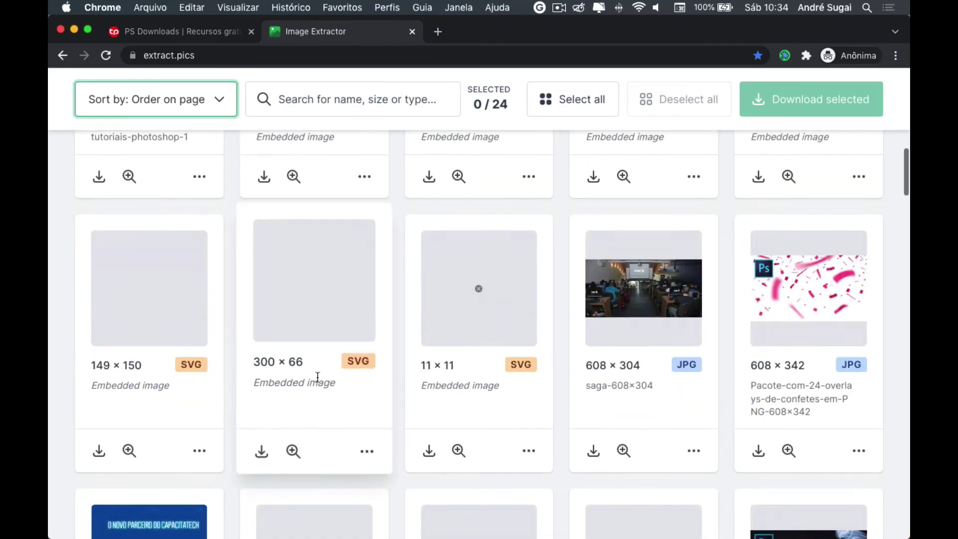
{"action": "scroll", "coordinate": [369, 379], "scroll_direction": "down", "scroll_amount": 6}
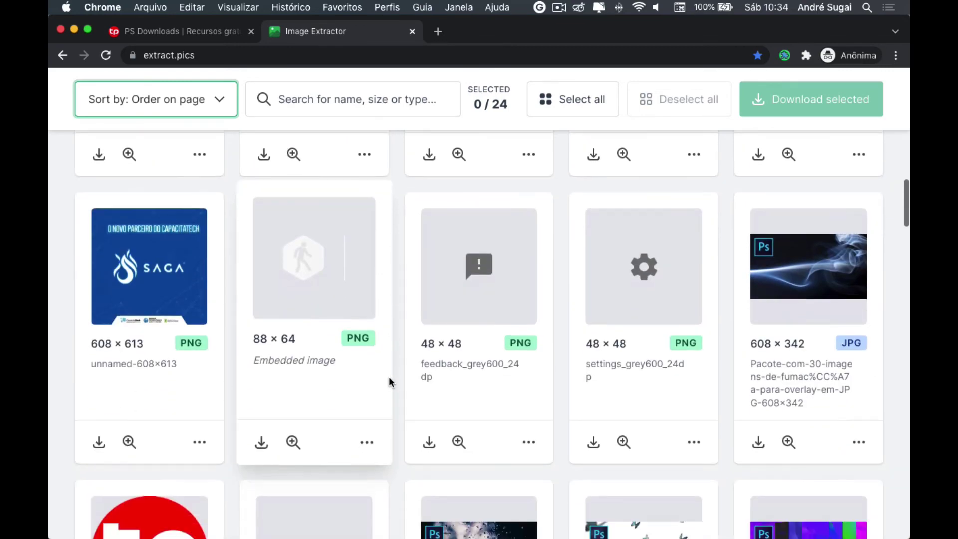
{"action": "scroll", "coordinate": [391, 381], "scroll_direction": "down", "scroll_amount": 15}
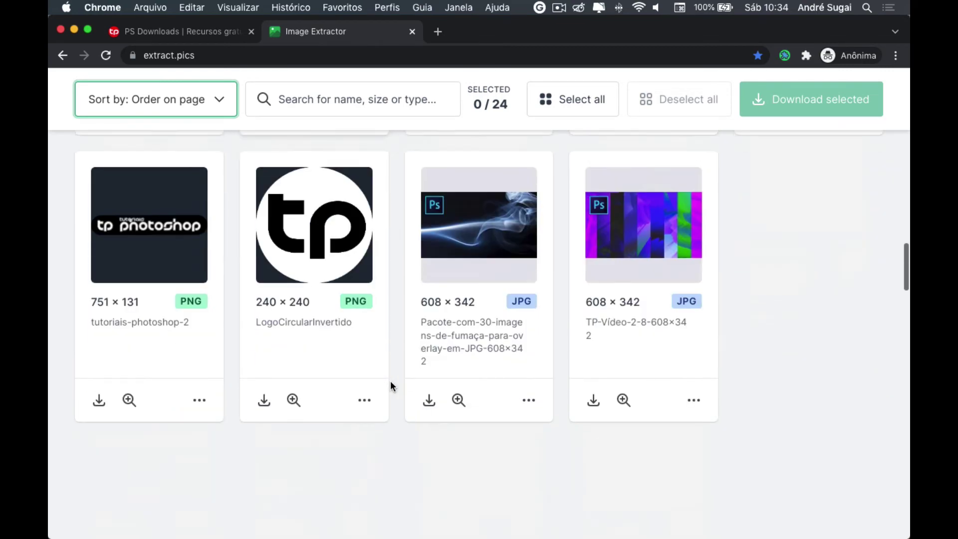
{"action": "scroll", "coordinate": [390, 381], "scroll_direction": "down", "scroll_amount": 16}
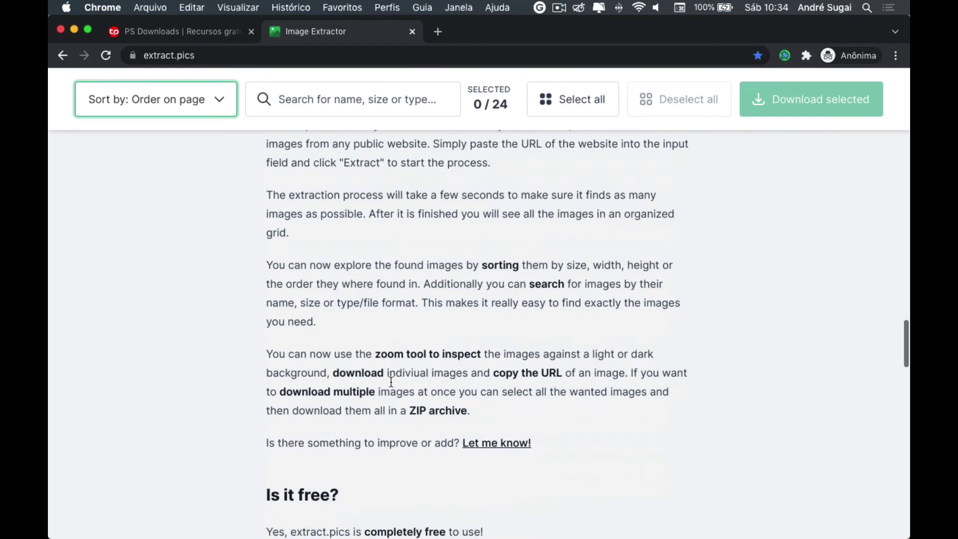
{"action": "scroll", "coordinate": [391, 383], "scroll_direction": "down", "scroll_amount": 15}
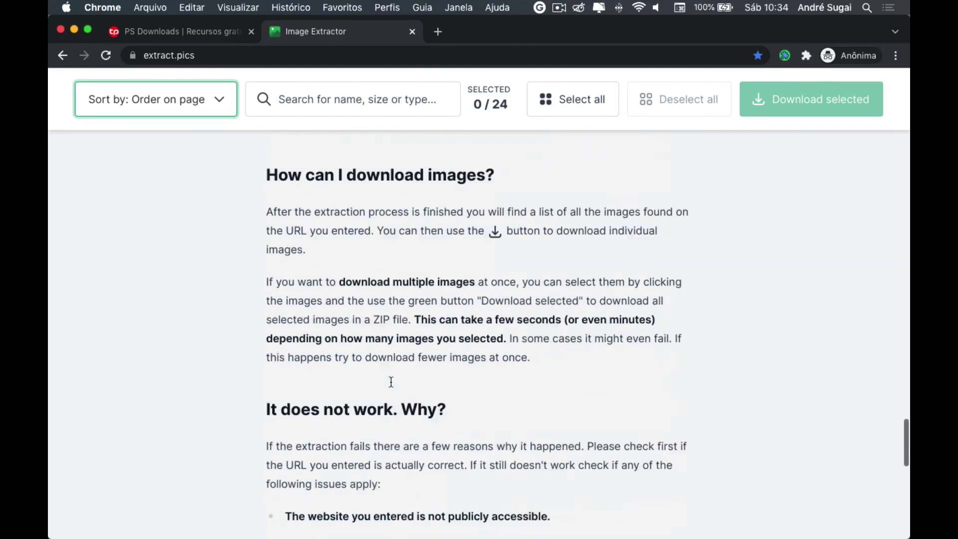
{"action": "scroll", "coordinate": [390, 380], "scroll_direction": "down", "scroll_amount": 3}
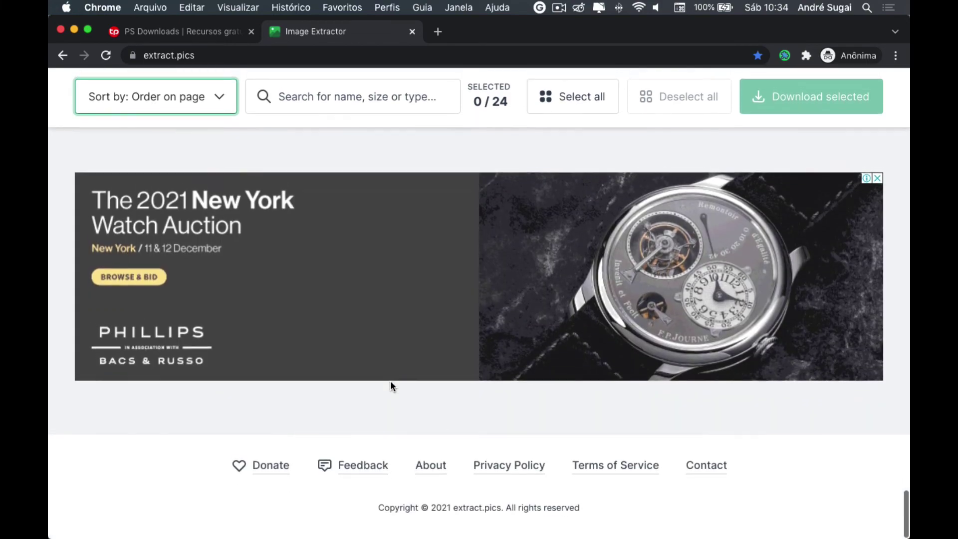
{"action": "scroll", "coordinate": [391, 381], "scroll_direction": "up", "scroll_amount": 15}
{"action": "scroll", "coordinate": [391, 382], "scroll_direction": "up", "scroll_amount": 20}
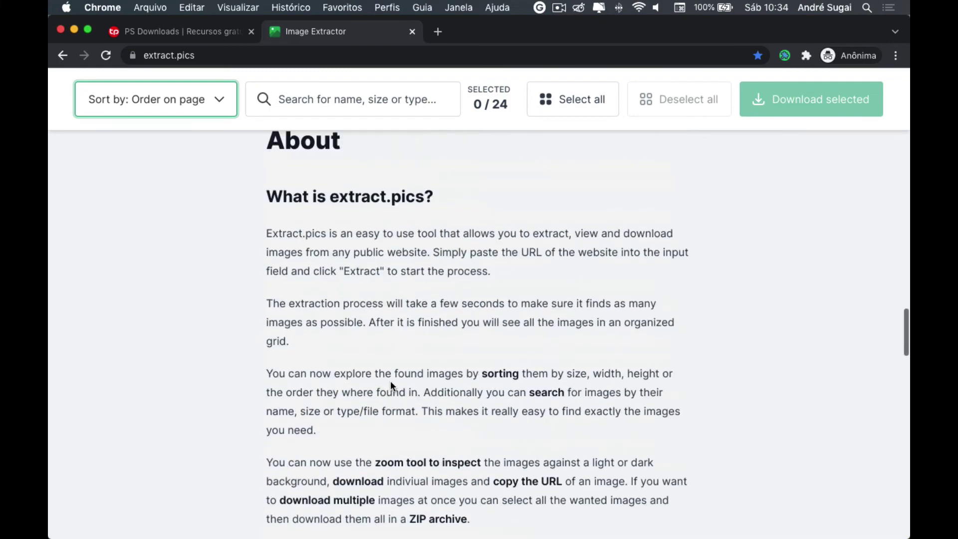
{"action": "scroll", "coordinate": [390, 381], "scroll_direction": "up", "scroll_amount": 15}
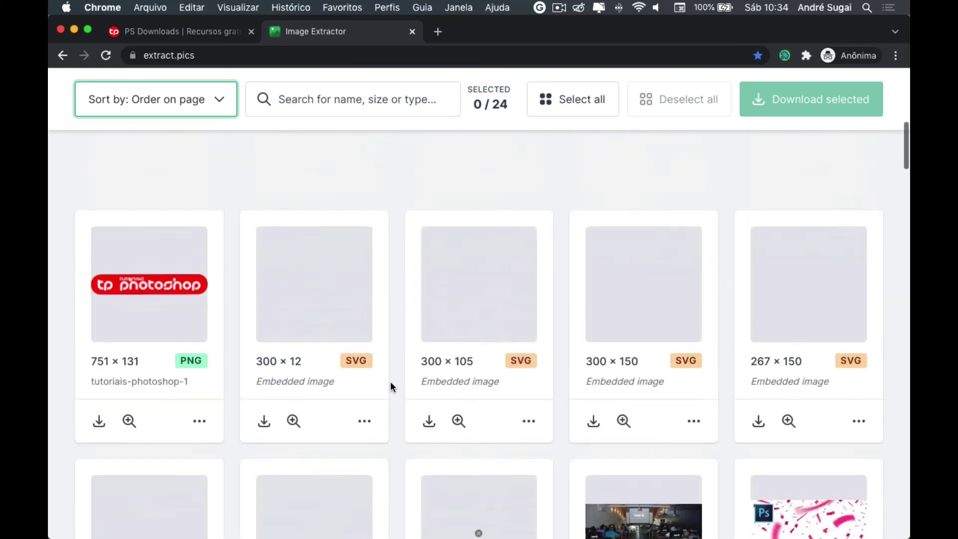